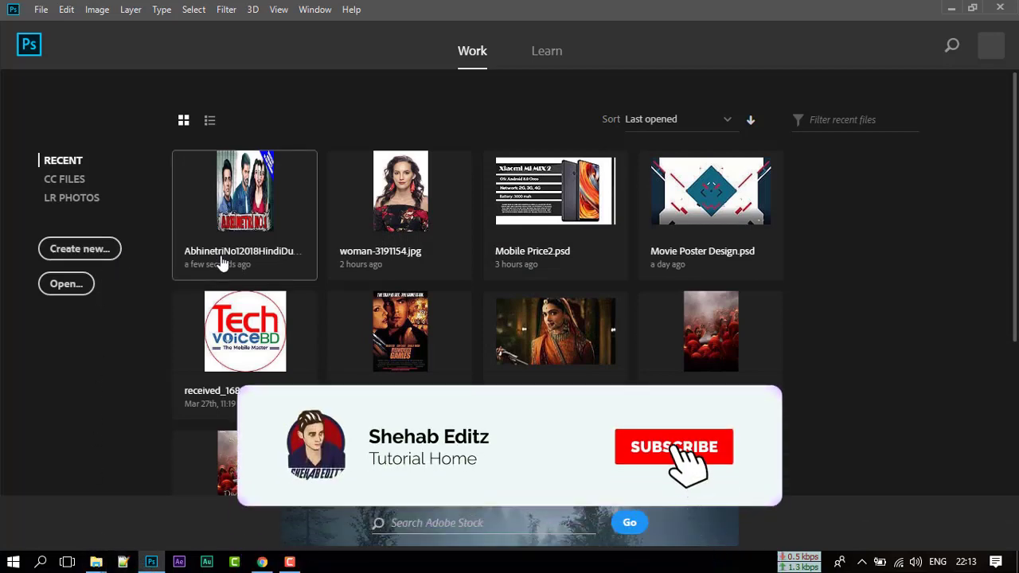
Create a new 1400 x 2000 px document
key(ctrl+n)
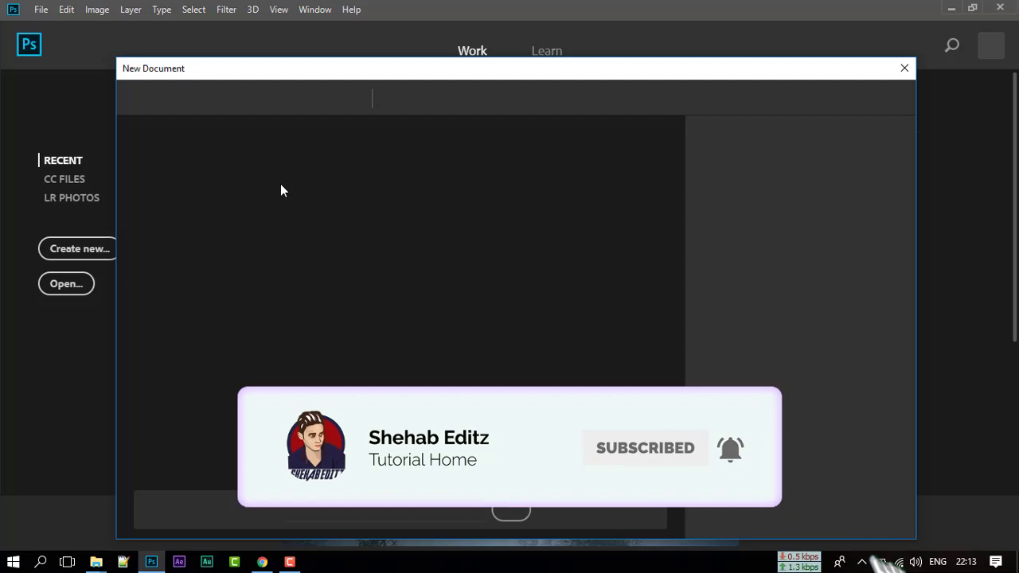
double_click(737, 205)
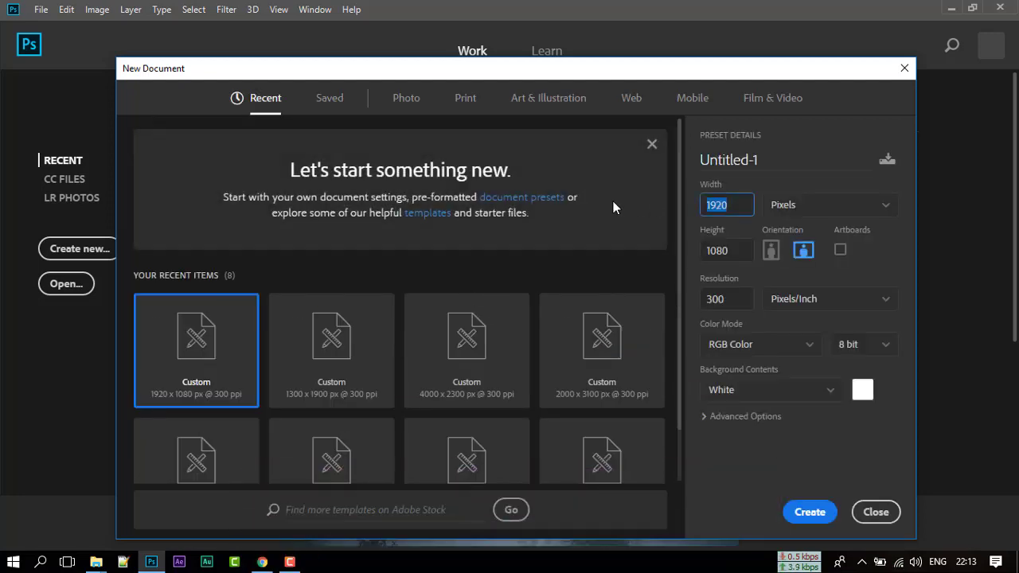
text(1400)
key(Tab)
text(2000)
key(Return)
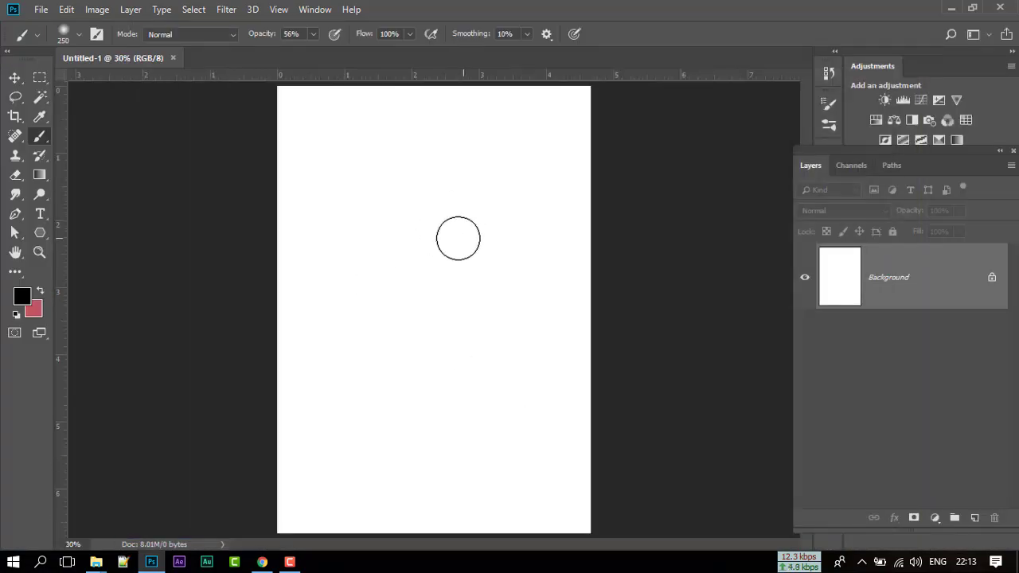
Drag the woman-3191154 portrait photo from File Explorer into the new document
mouse_move(95, 563)
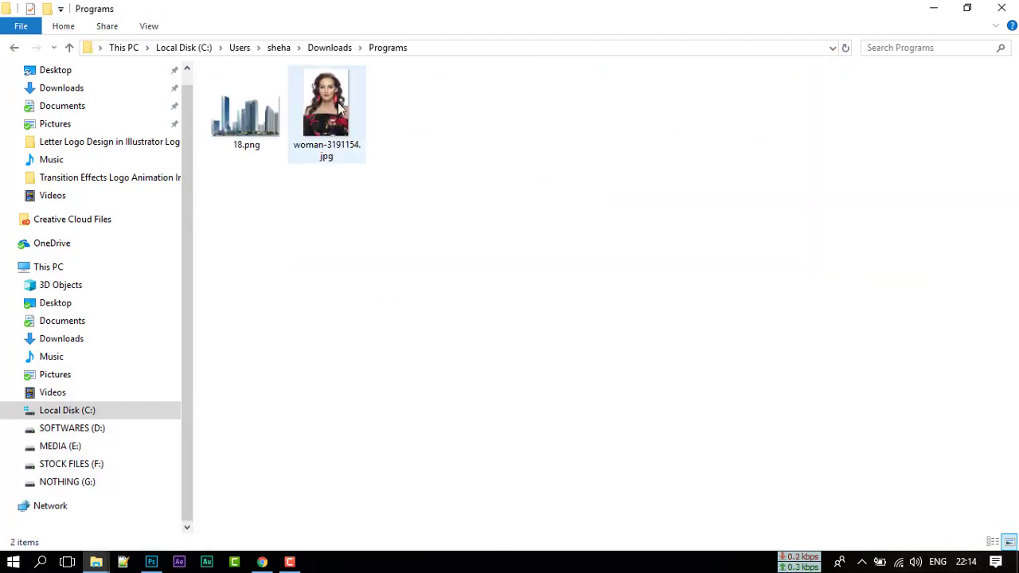
click(246, 110)
drag(326, 102, 388, 357)
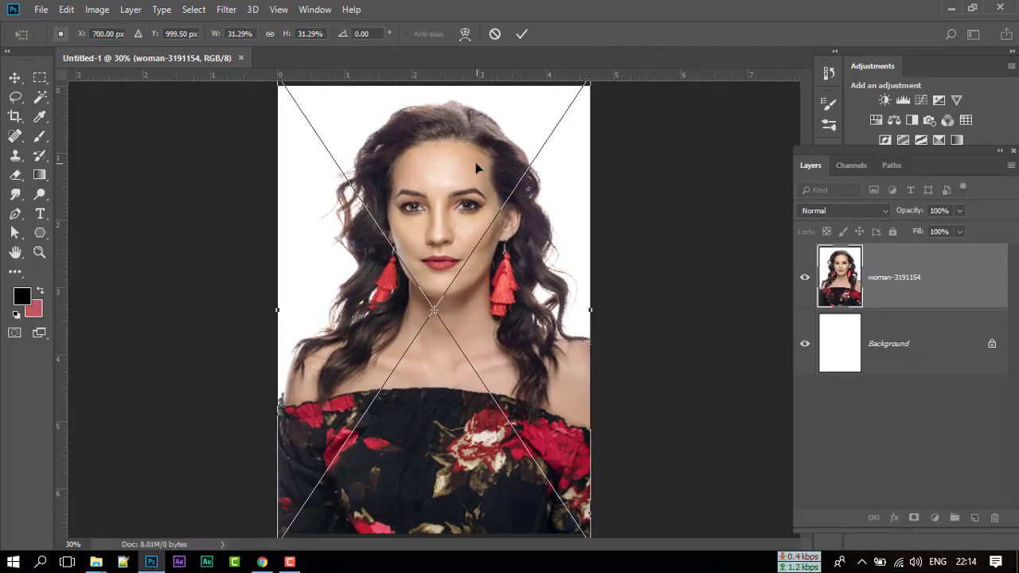
Commit the placed portrait and open Select and Mask from the Rectangular Marquee tool
key(Return)
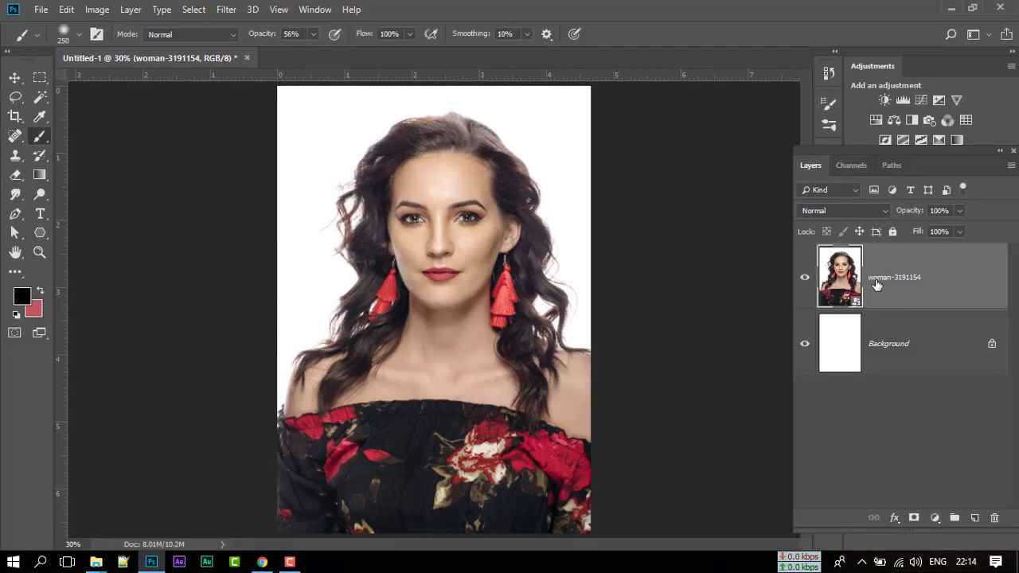
click(39, 77)
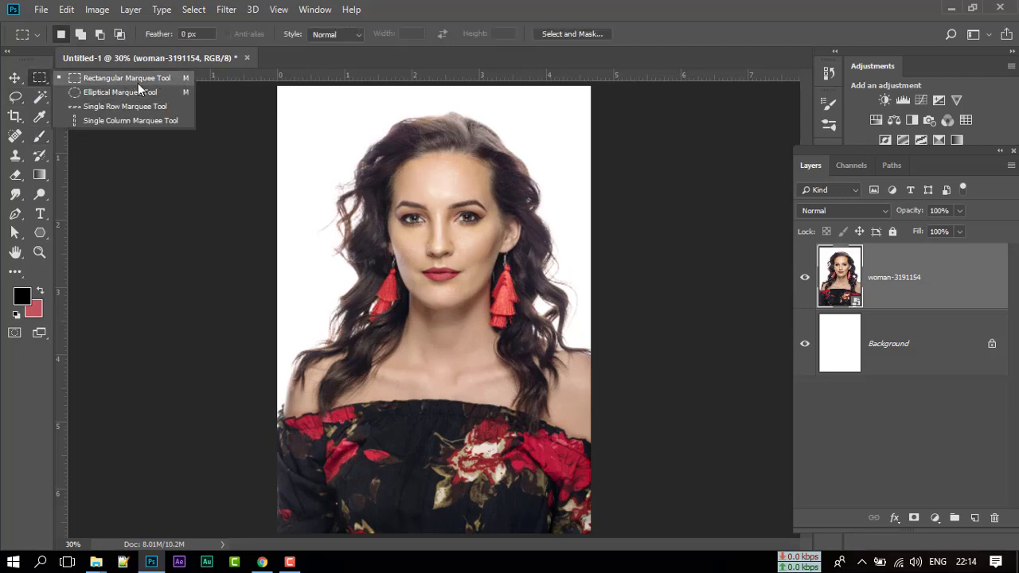
click(140, 83)
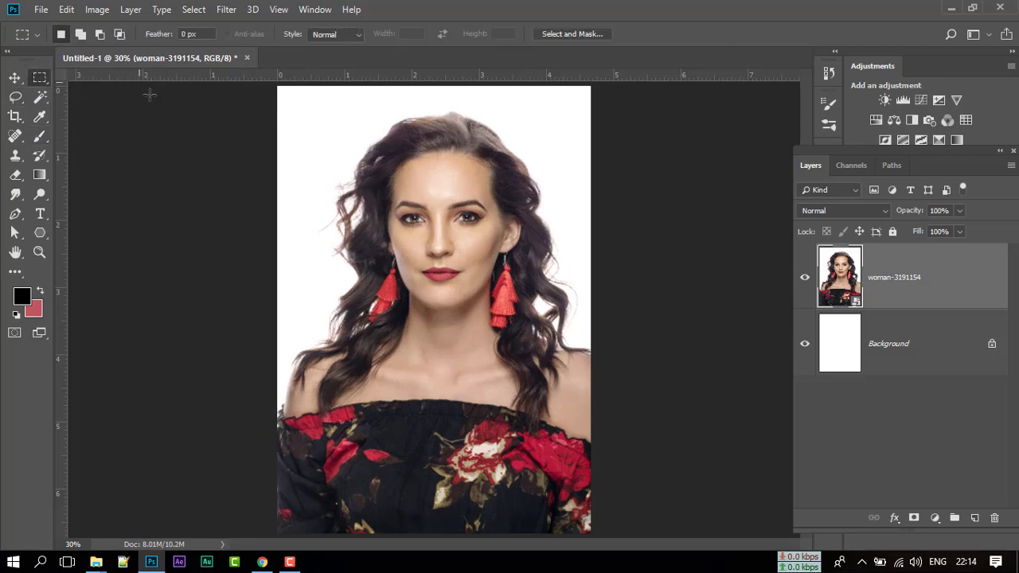
click(566, 34)
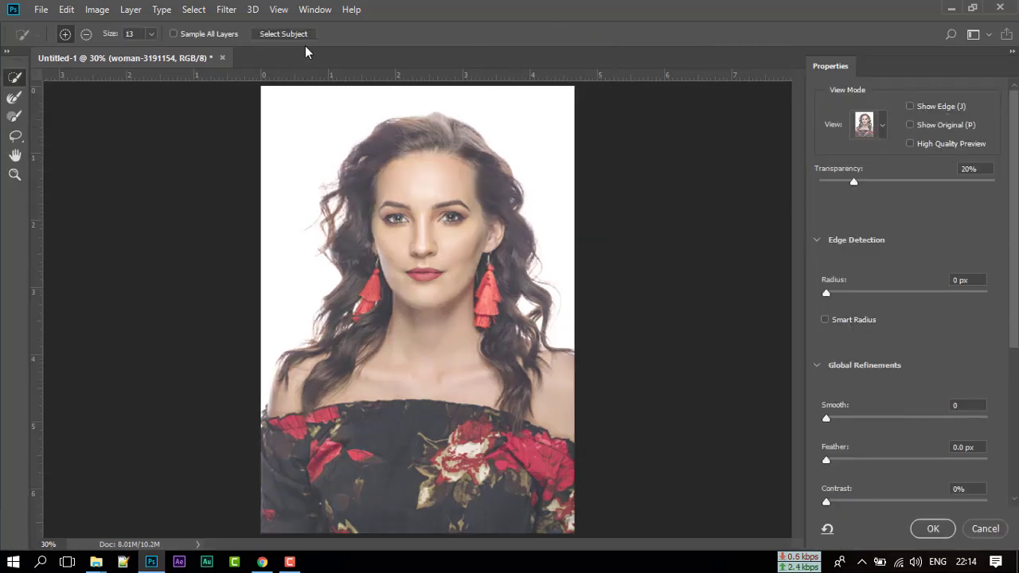
Use Select Subject to pick out the woman and preview the cutout On Black
click(285, 35)
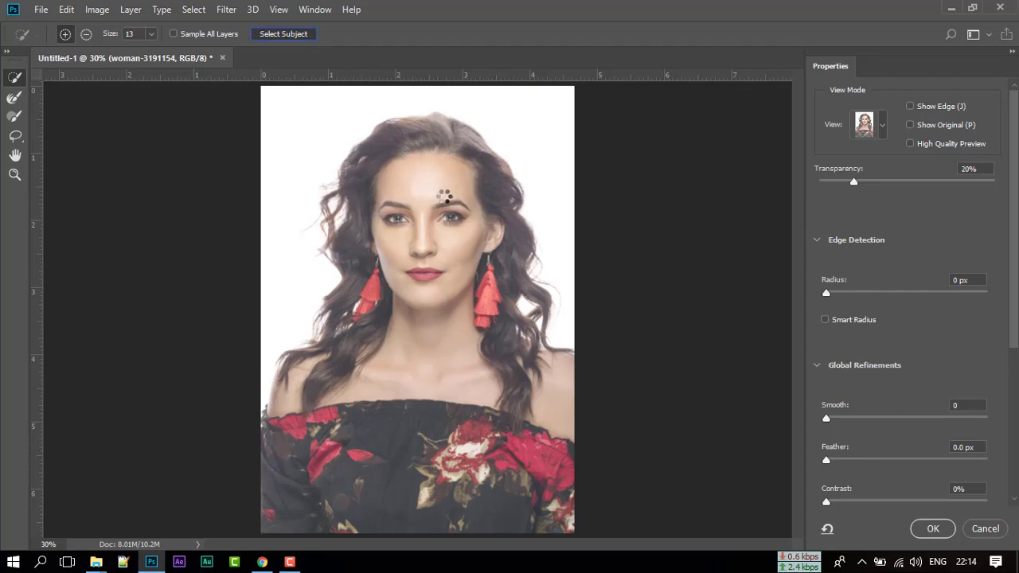
click(868, 126)
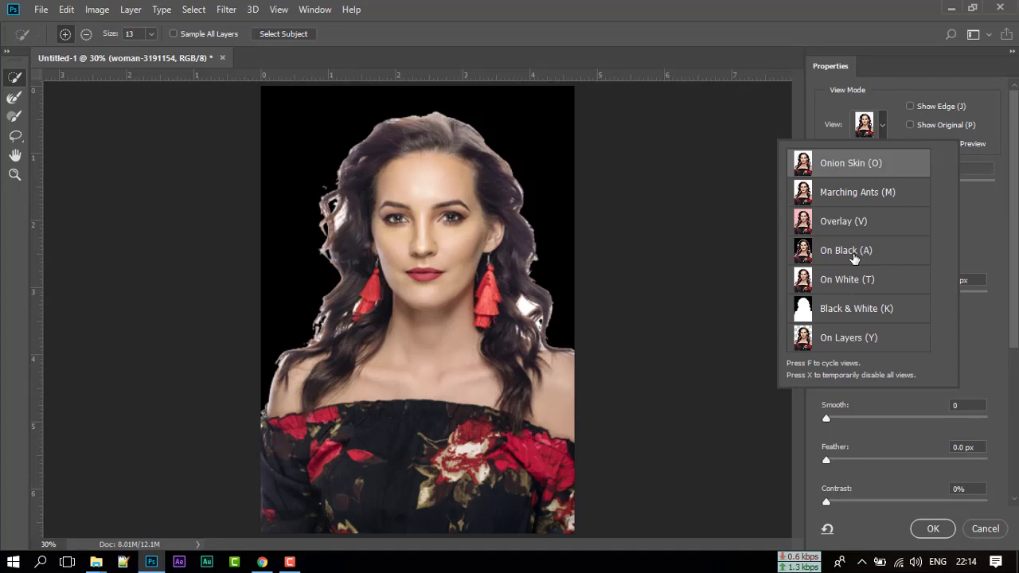
click(985, 234)
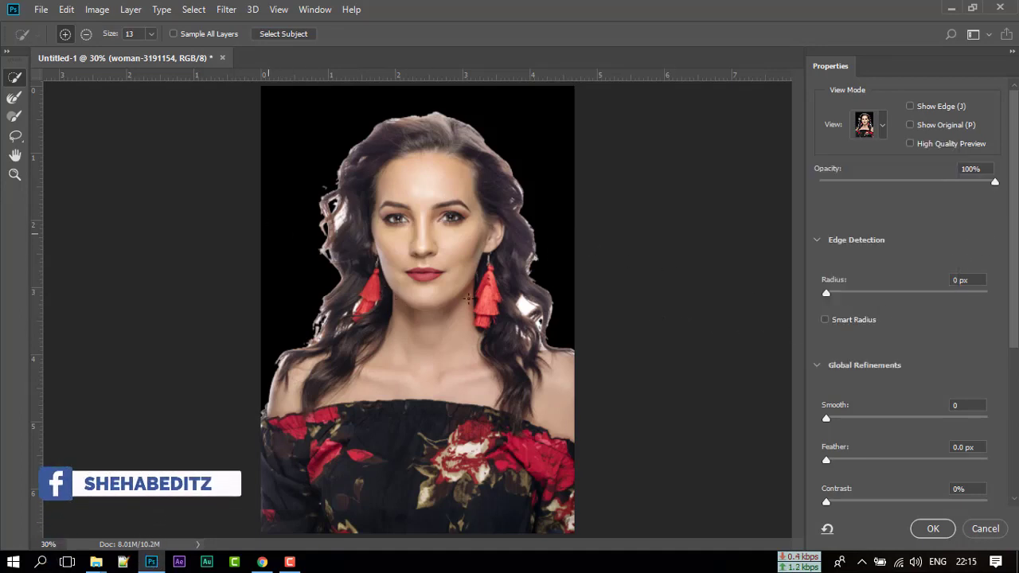
scroll(856, 400, down, 1)
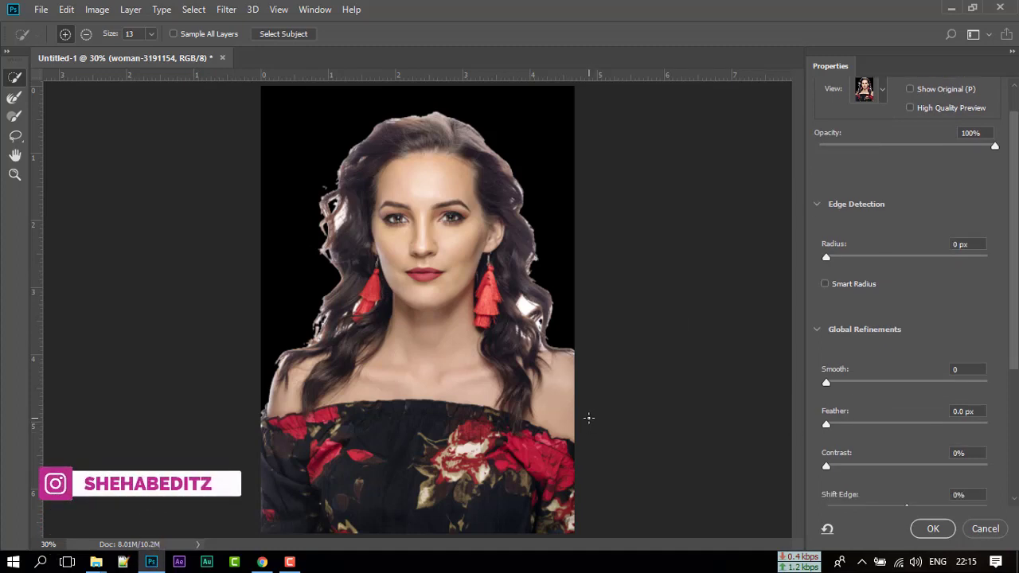
Turn on Smart Radius and brush over the top and right hair edges with Refine Edge
click(15, 98)
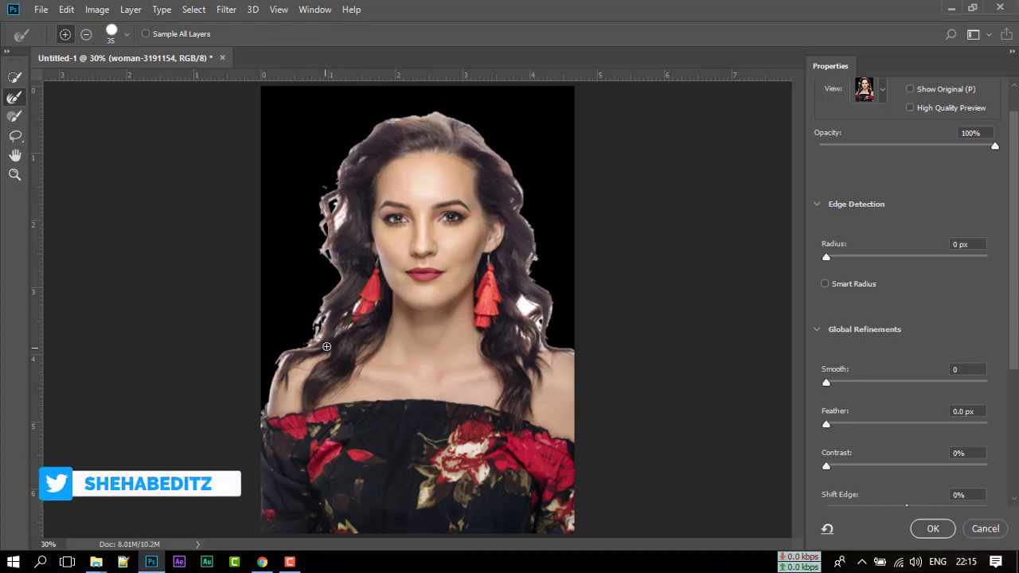
click(825, 284)
key(ctrl+plus)
key(ctrl+plus)
scroll(251, 305, down, 1)
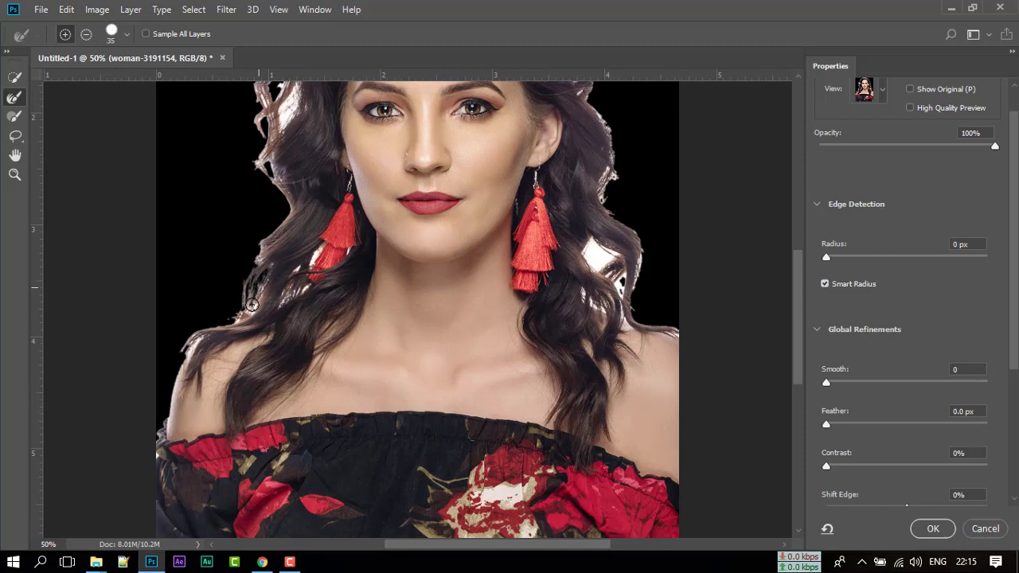
drag(266, 171, 290, 302)
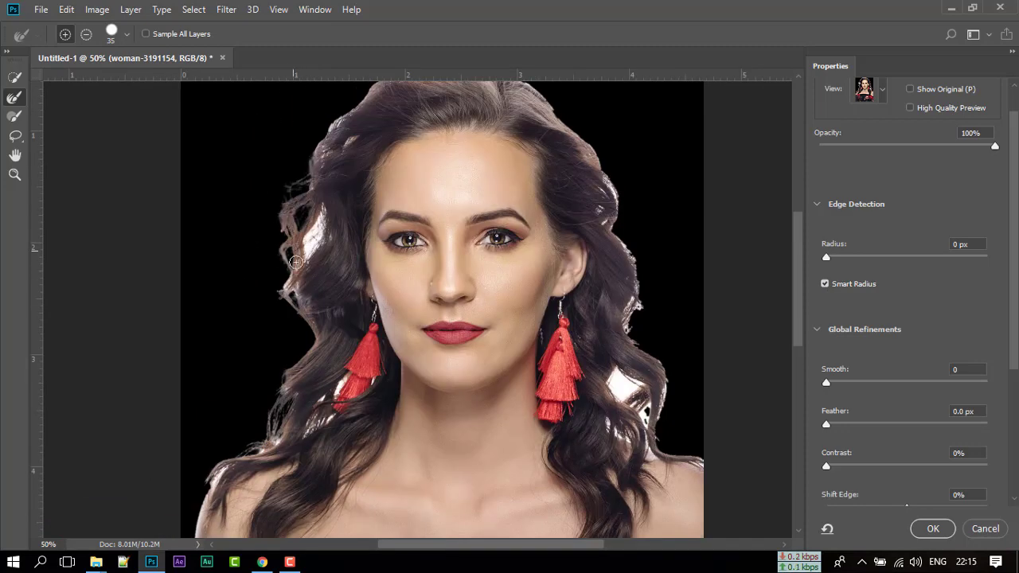
mouse_move(295, 262)
mouse_down()
mouse_move(323, 212)
mouse_move(312, 239)
mouse_move(372, 200)
mouse_move(340, 197)
mouse_move(318, 208)
mouse_up()
scroll(312, 215, up, 1)
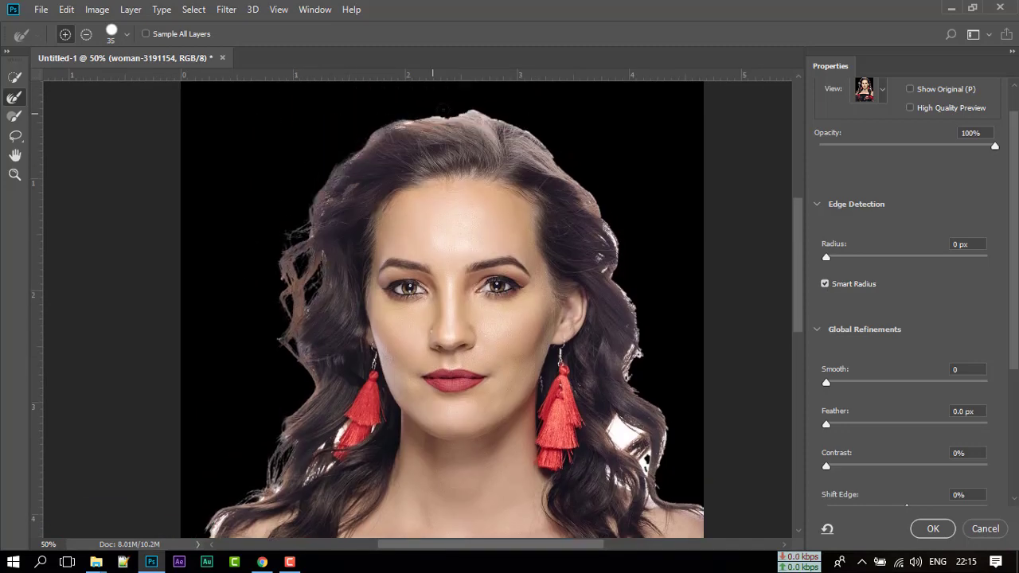
mouse_move(442, 110)
mouse_down()
mouse_move(466, 111)
mouse_move(618, 207)
mouse_move(497, 250)
mouse_move(526, 295)
mouse_move(552, 387)
mouse_move(535, 371)
mouse_move(524, 409)
mouse_move(606, 400)
mouse_up()
Set the edge settings to Smooth 3, Feather 0.7 px and Shift Edge -10%
scroll(532, 322, down, 1)
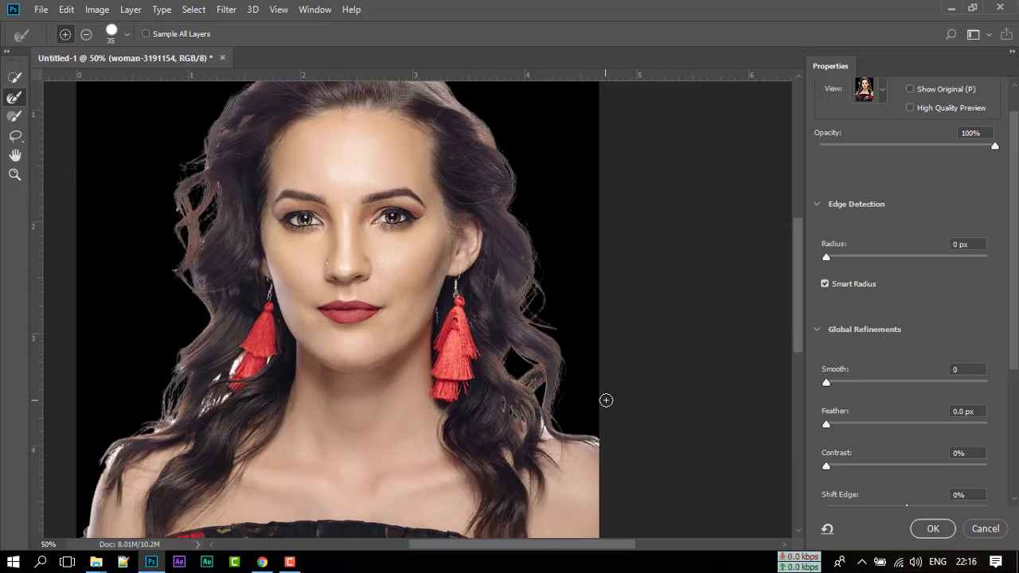
scroll(824, 367, down, 1)
drag(826, 347, 836, 350)
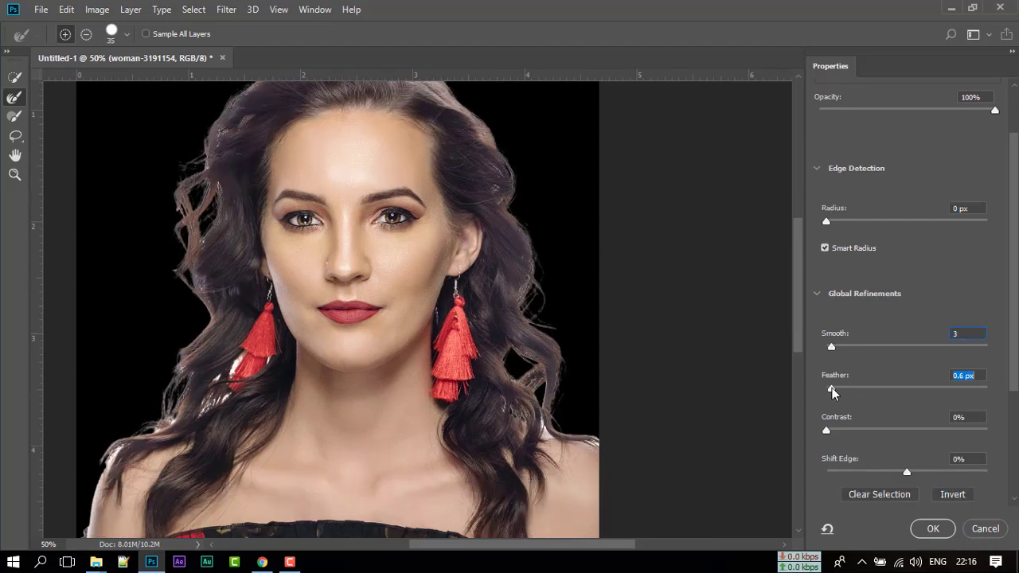
drag(906, 475, 899, 472)
scroll(860, 432, down, 4)
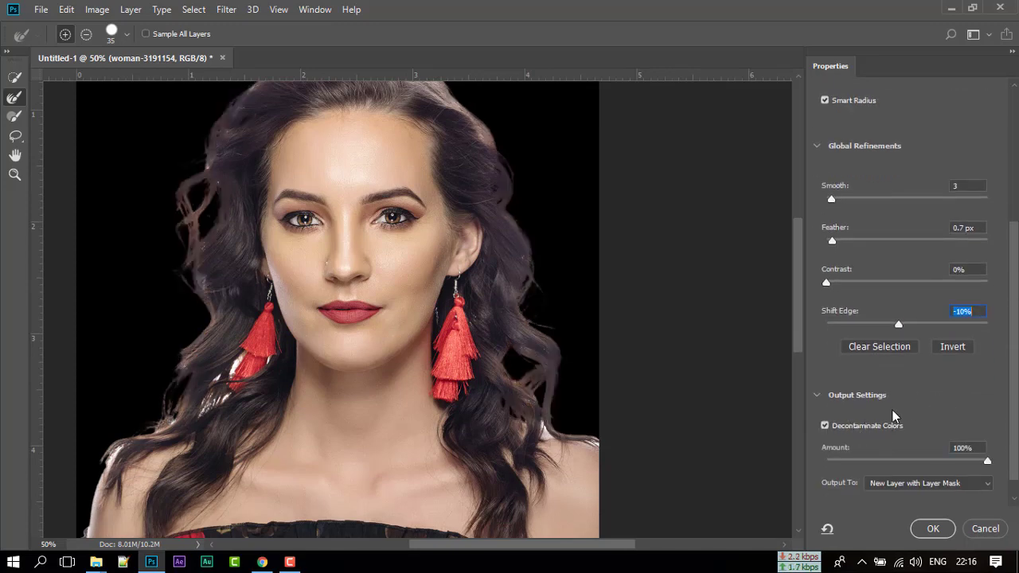
click(915, 484)
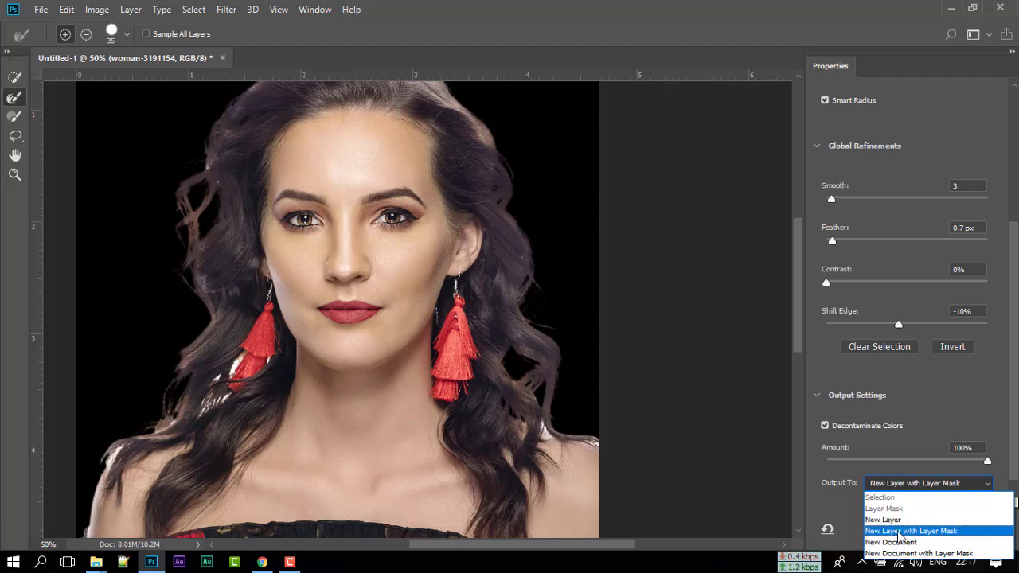
Output the cutout to a new masked layer and cut its right half onto Layer 1
click(911, 531)
click(923, 528)
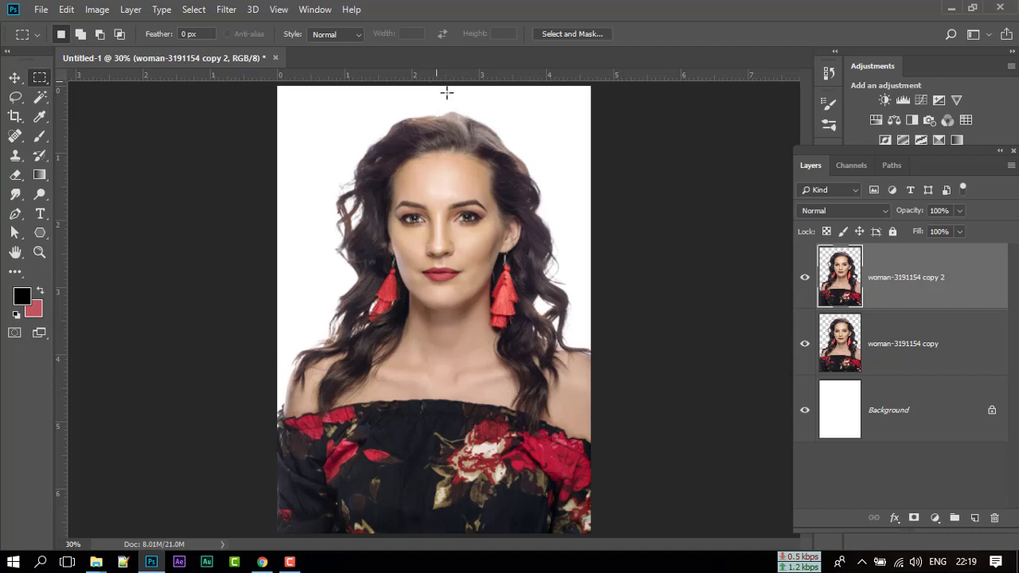
drag(443, 87, 706, 568)
right_click(464, 170)
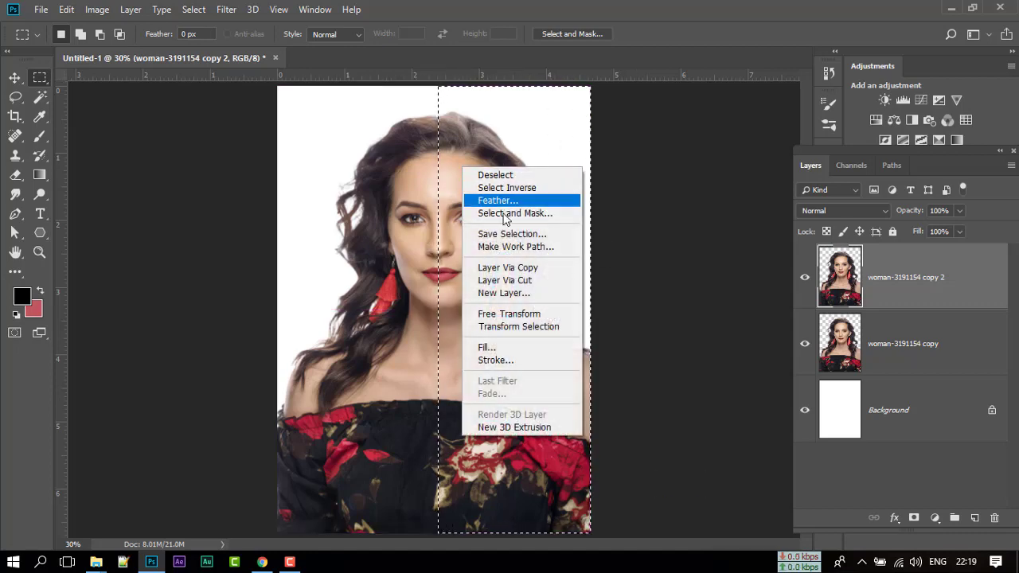
click(530, 280)
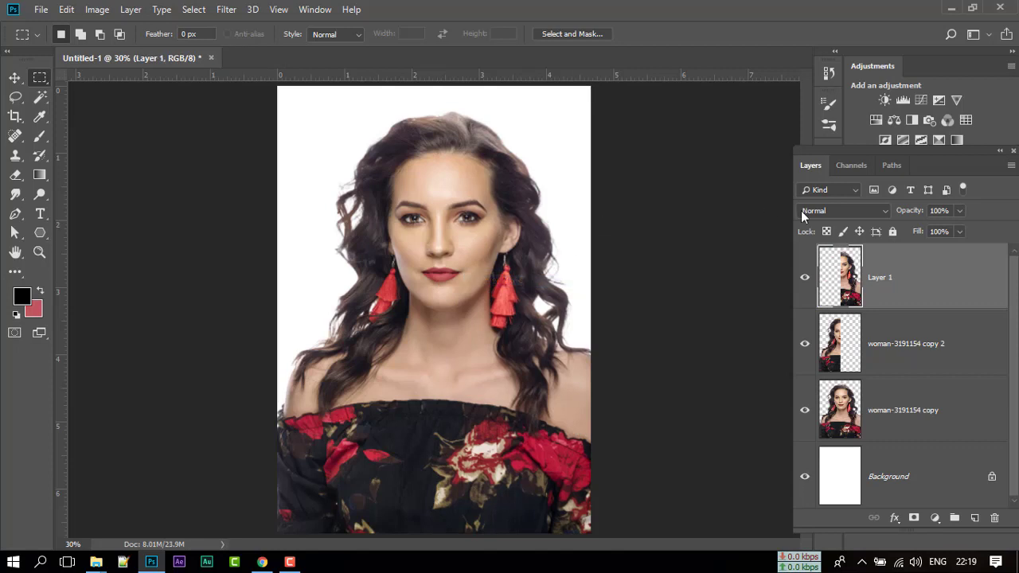
click(16, 78)
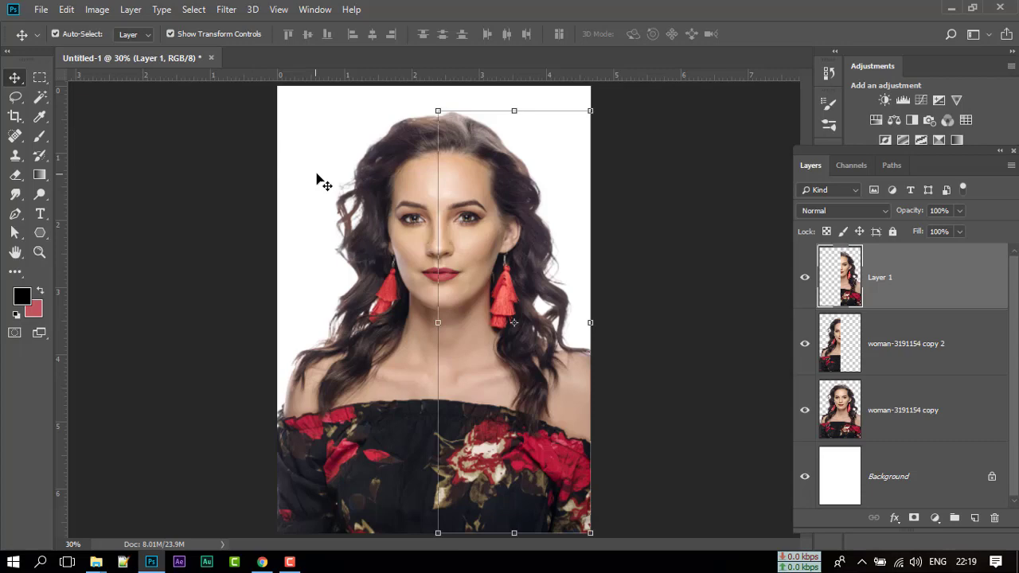
Hide the copy layer and distort Layer 1 so the right half slants inward at the top
click(804, 410)
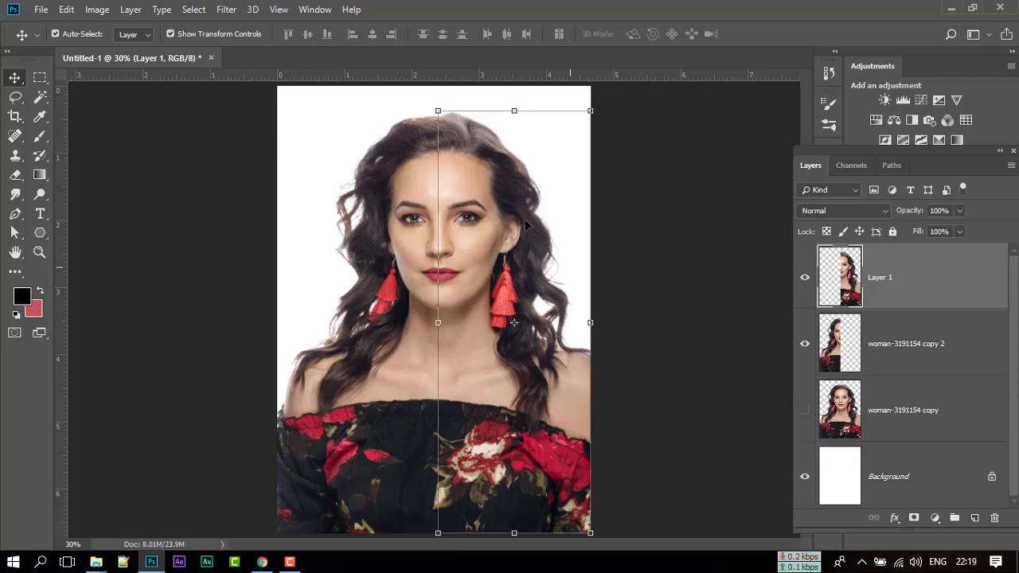
key(ctrl)
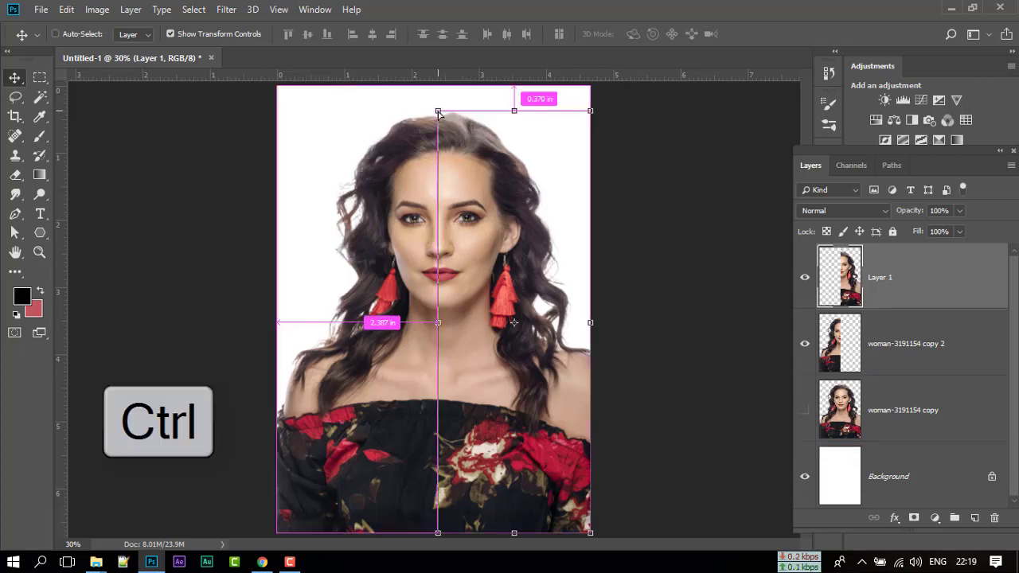
drag(438, 113, 470, 117)
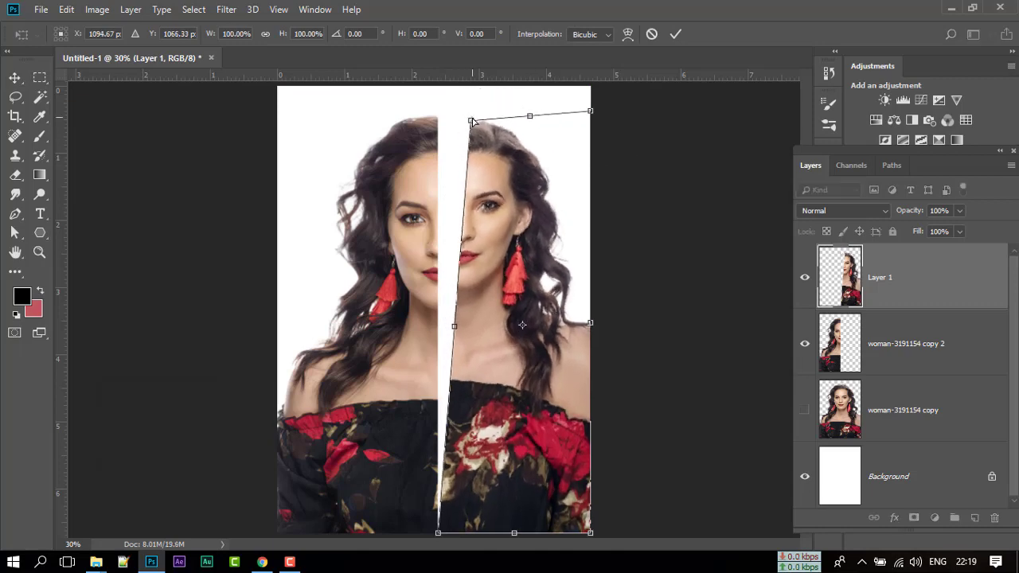
double_click(497, 216)
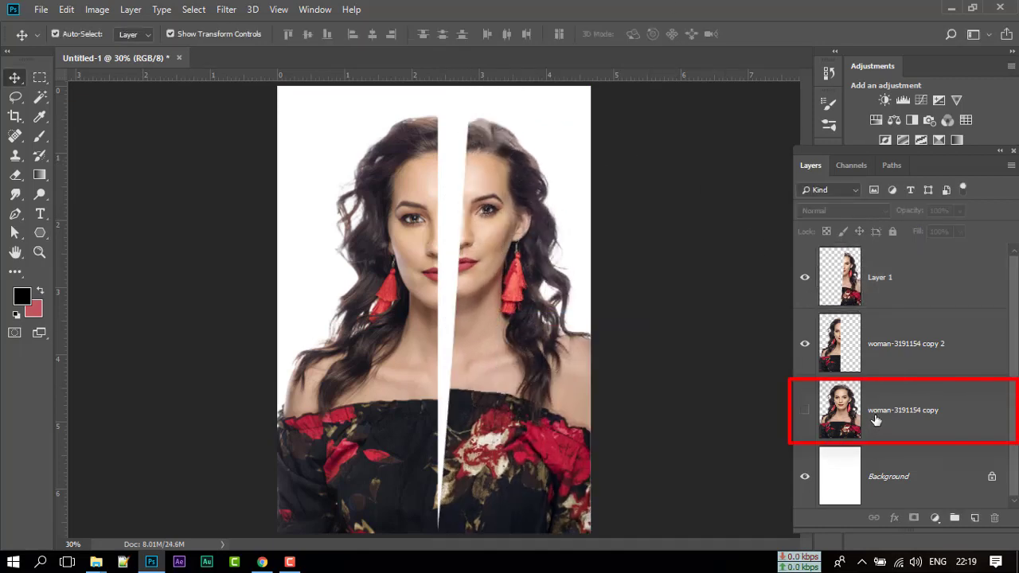
Show the woman-3191154 copy again and scale it to about 83% around its centre
click(863, 415)
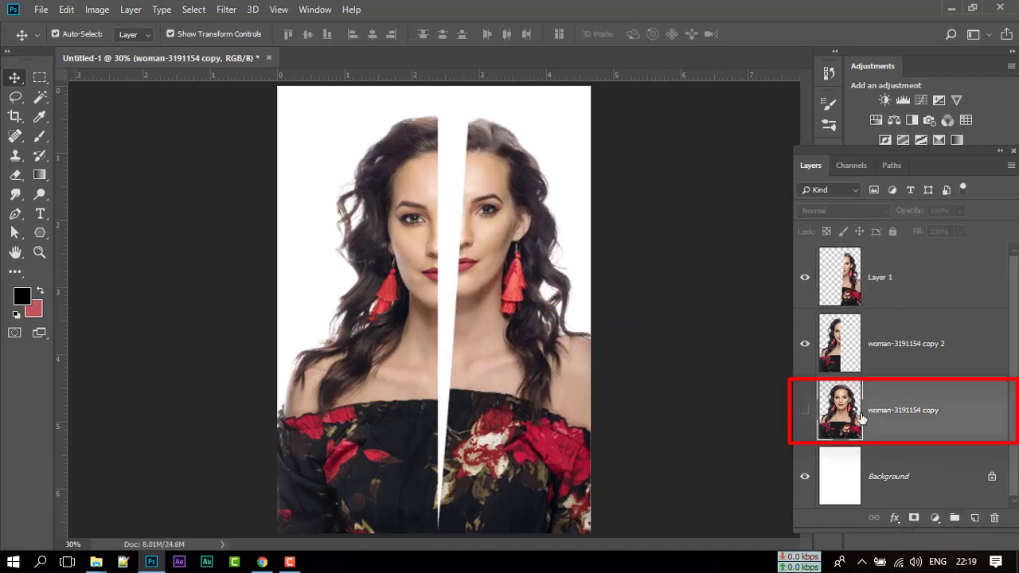
click(805, 411)
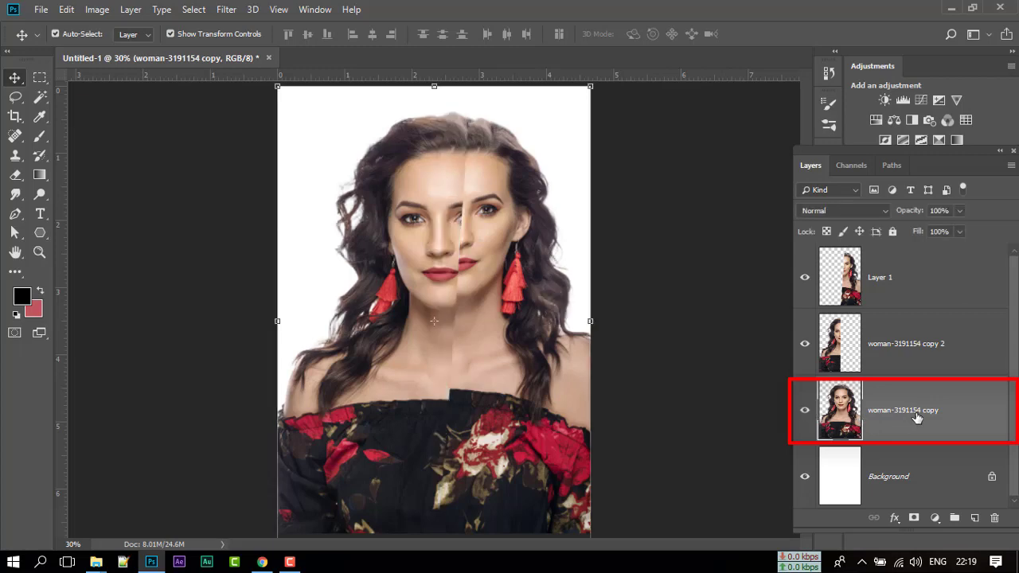
click(590, 86)
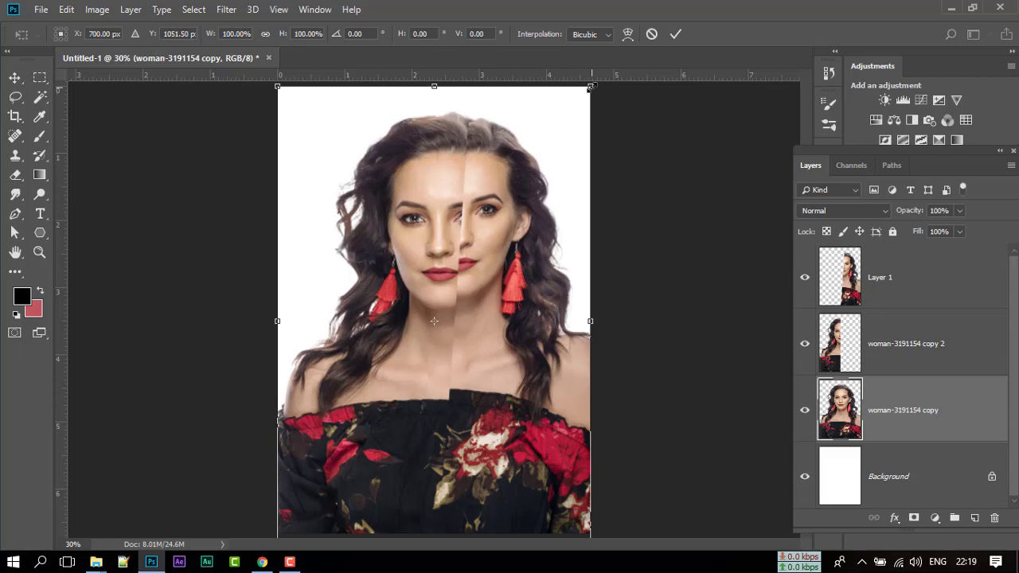
drag(590, 86, 563, 122)
key(Return)
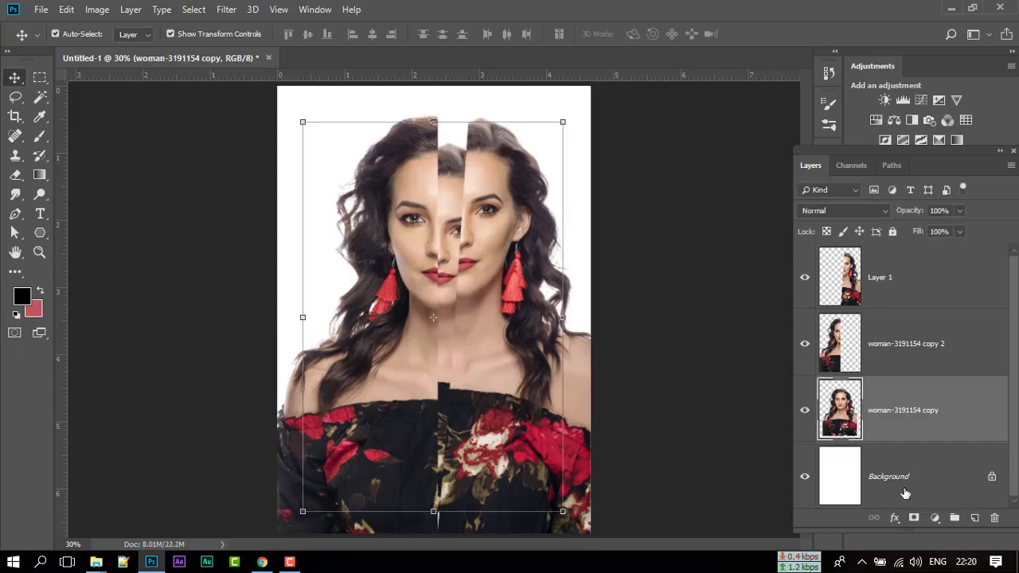
Add a Vibrance adjustment clipped to the woman-3191154 copy and set Vibrance to -77
click(935, 519)
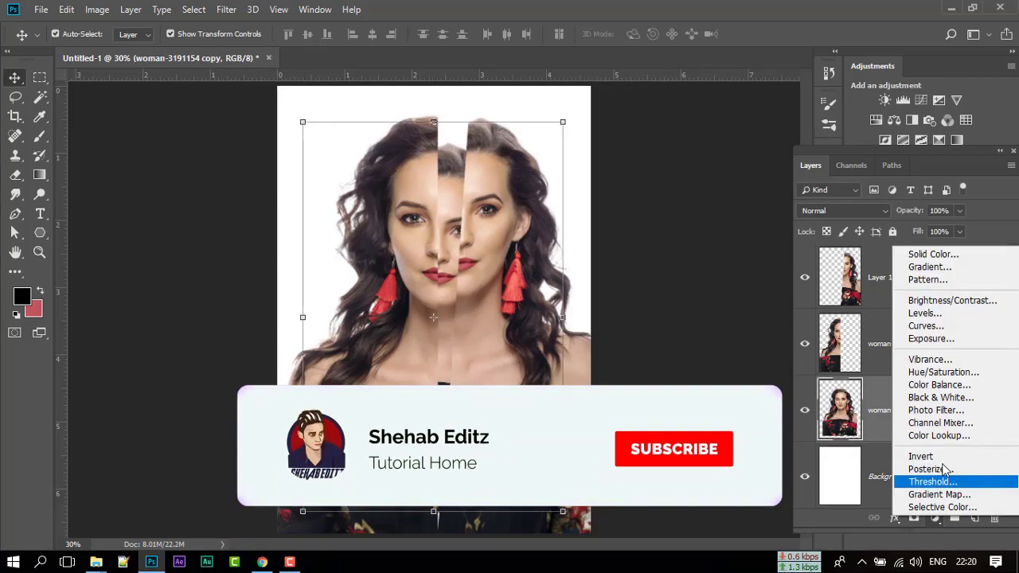
click(943, 361)
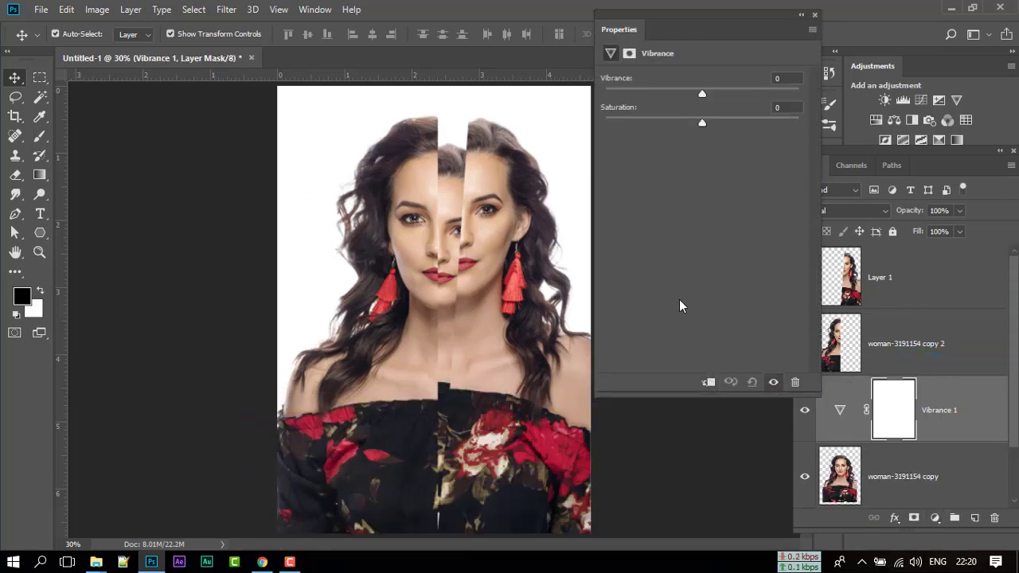
click(707, 383)
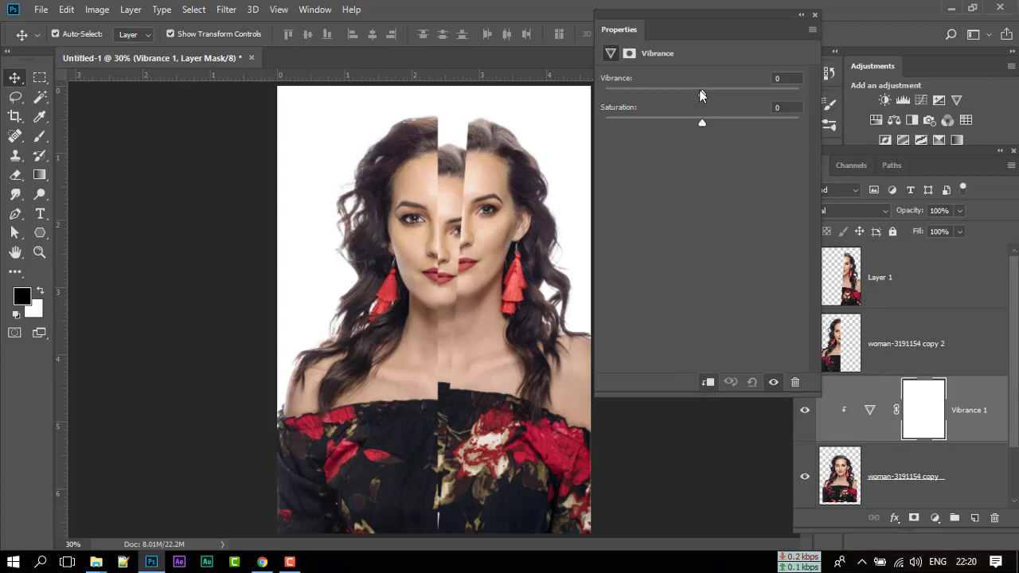
drag(655, 89, 630, 90)
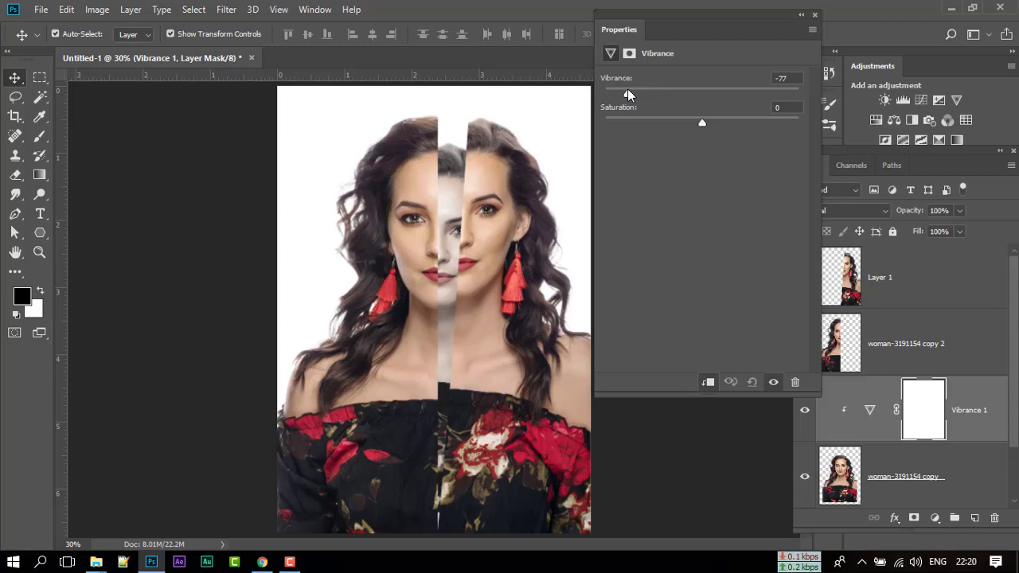
Fine-tune the middle strip's saturation, then add a new empty layer above Vibrance 1
drag(702, 123, 713, 121)
click(872, 286)
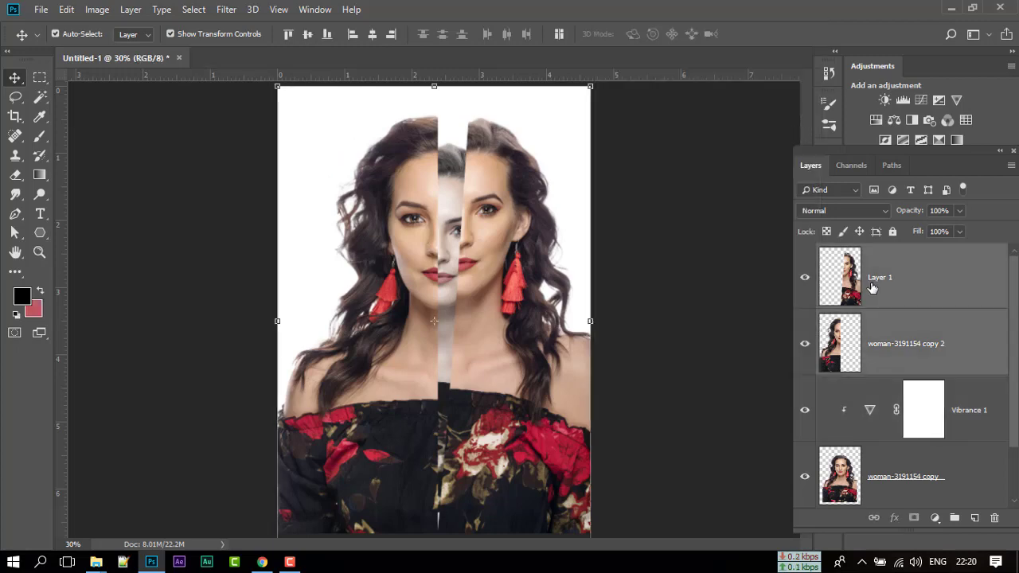
right_click(882, 345)
click(960, 391)
click(963, 402)
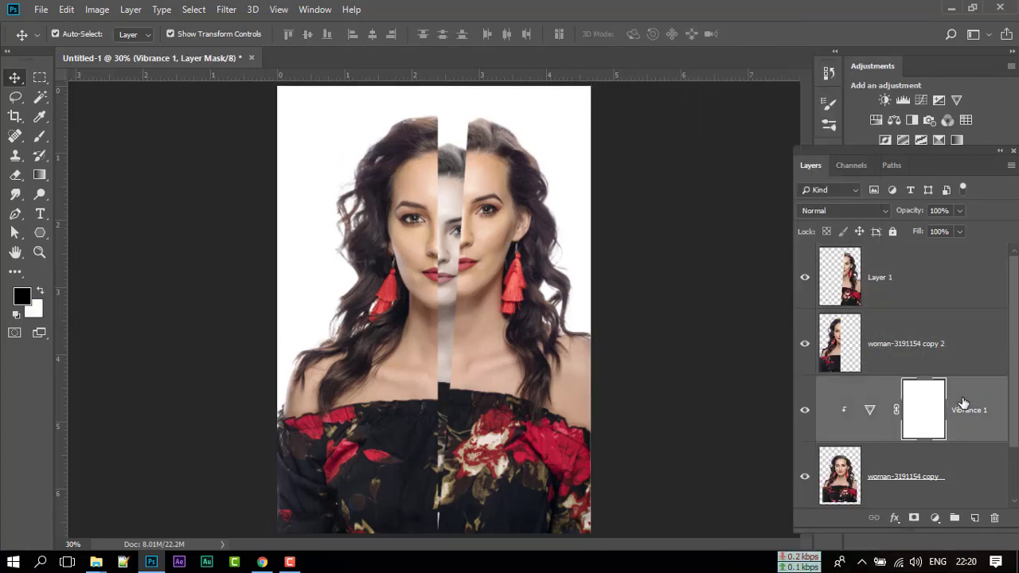
click(977, 518)
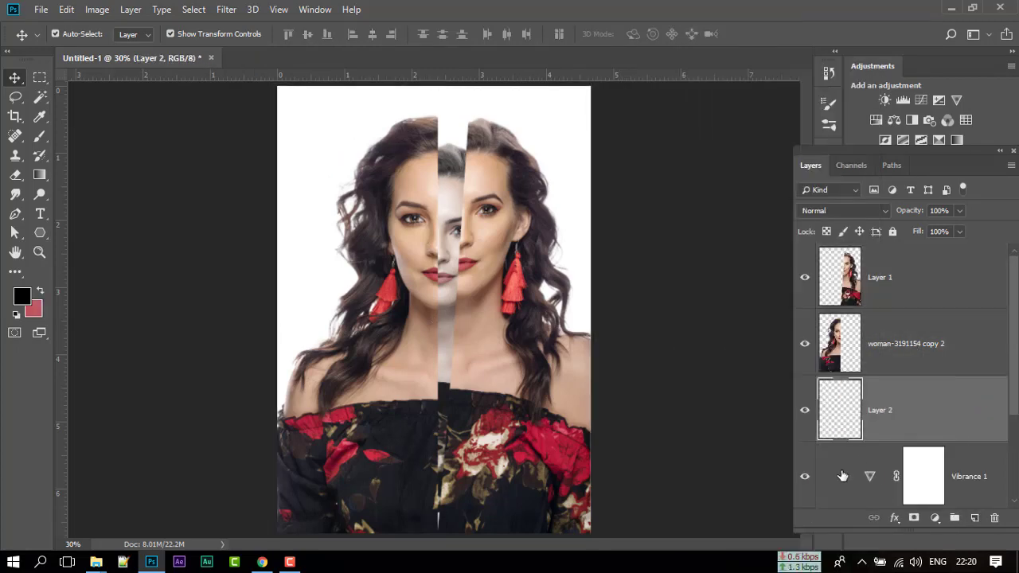
Paint soft dark shadows down the centre split with a 125 px Soft Round brush
click(40, 136)
click(88, 136)
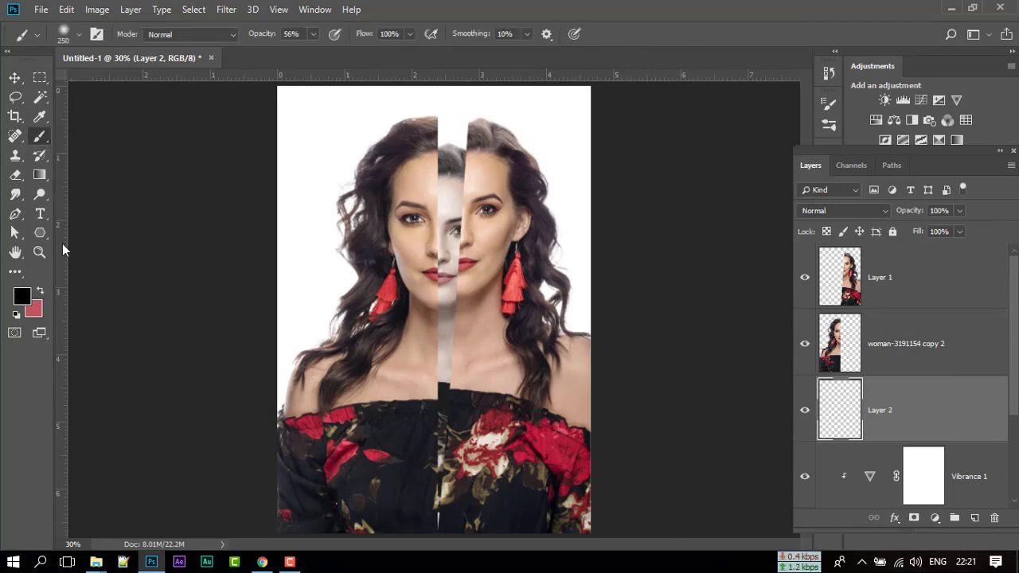
click(78, 34)
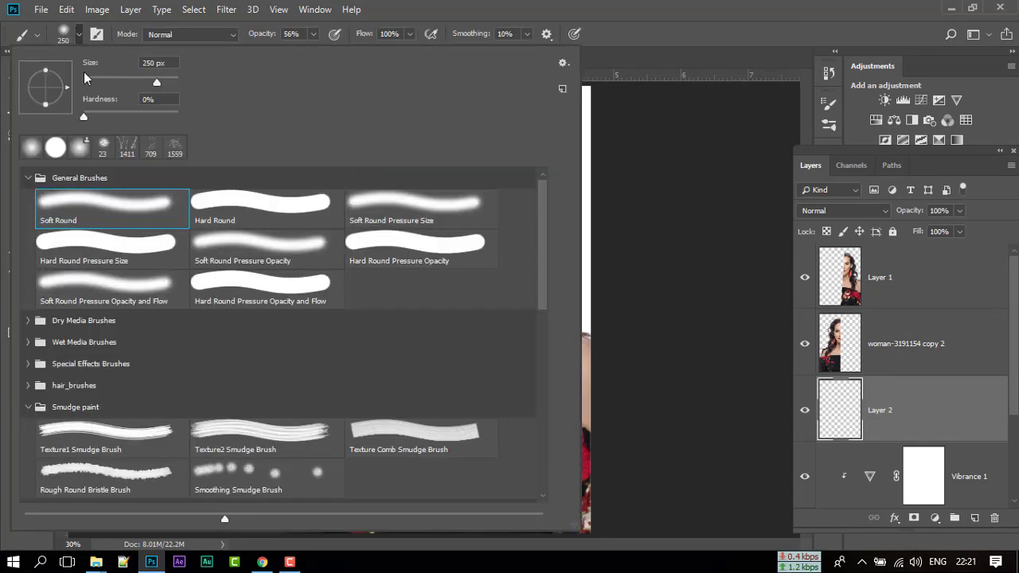
double_click(82, 206)
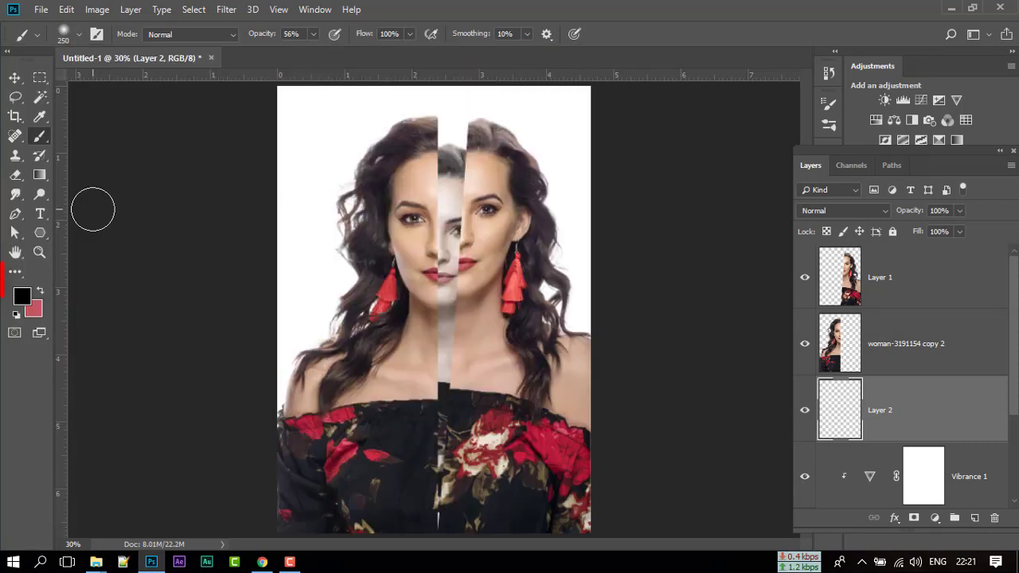
key(bracketleft)
key(bracketleft)
key(bracketleft)
key(bracketleft)
drag(435, 124, 438, 470)
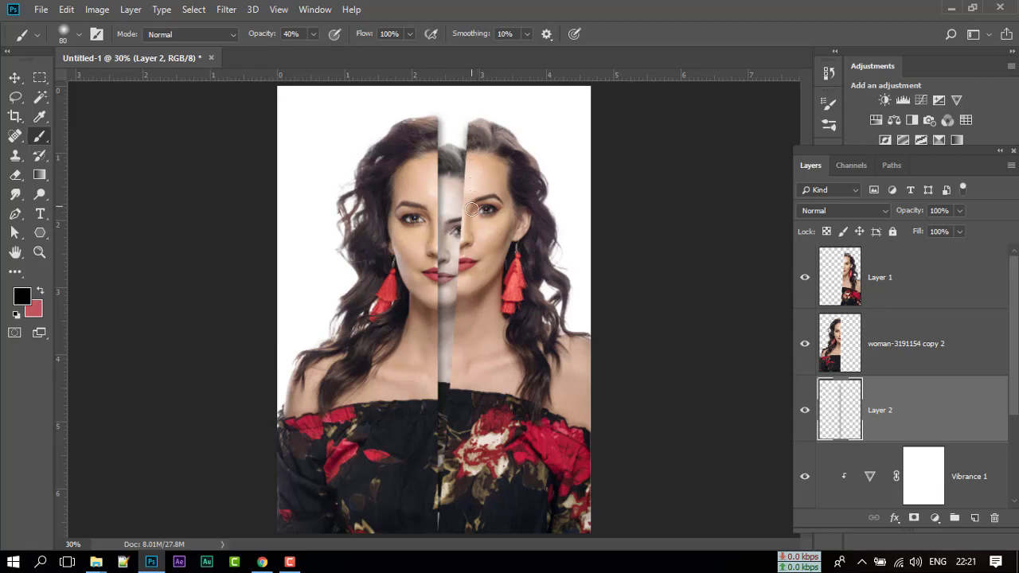
drag(468, 169, 454, 411)
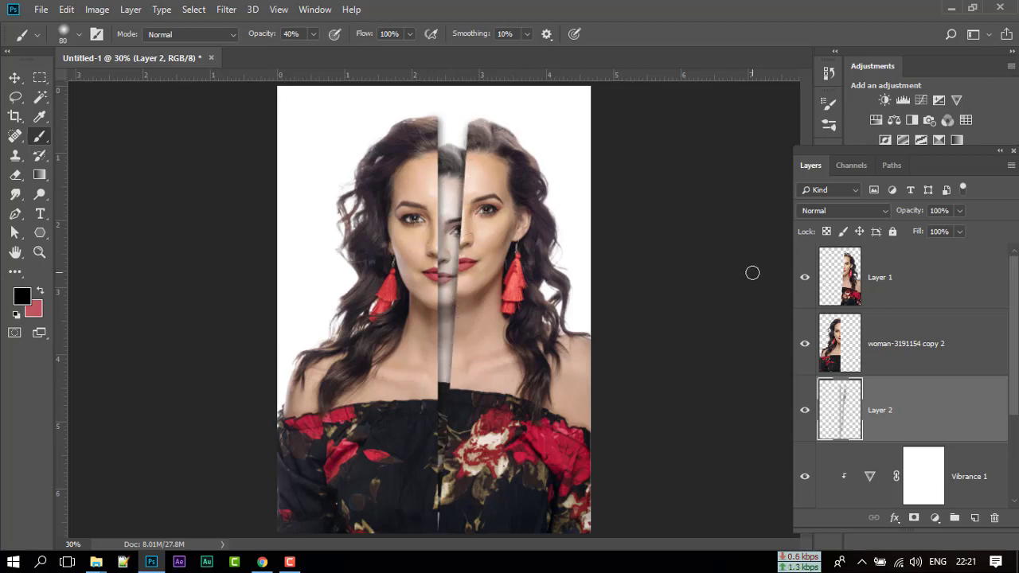
Place the 18.png city image into the poster, enlarging it and shifting it left
mouse_move(96, 562)
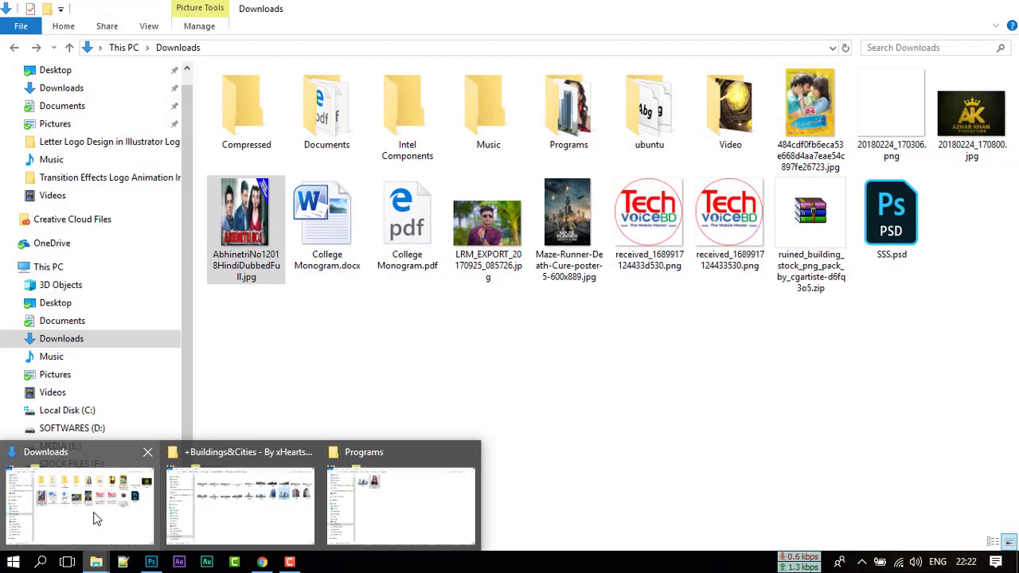
click(382, 493)
drag(246, 119, 376, 350)
drag(590, 215, 546, 235)
Commit the city image placement and zoom back to fit the poster
key(ctrl+minus)
key(ctrl+minus)
key(ctrl+minus)
key(Return)
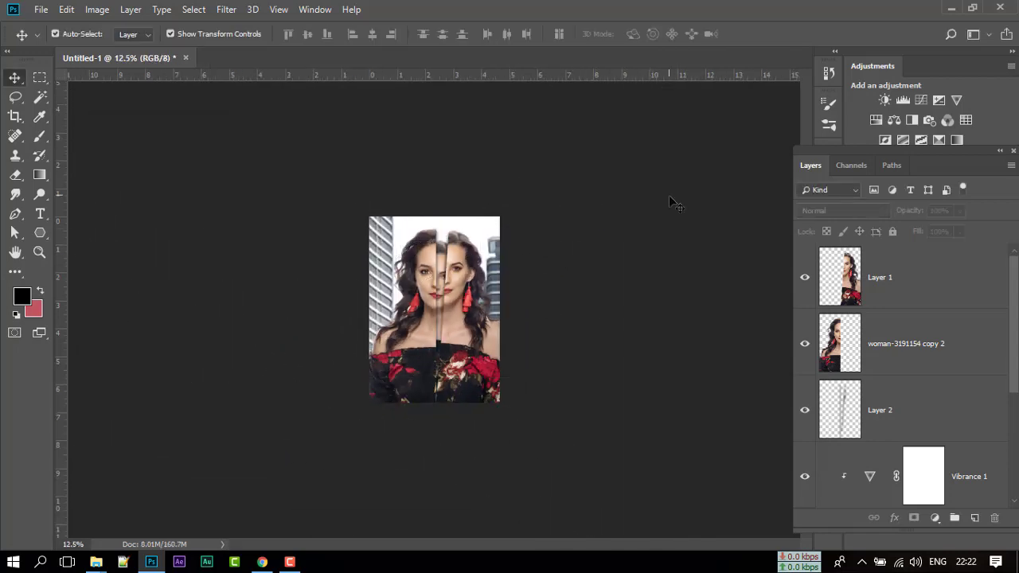
key(ctrl+0)
scroll(936, 431, down, 3)
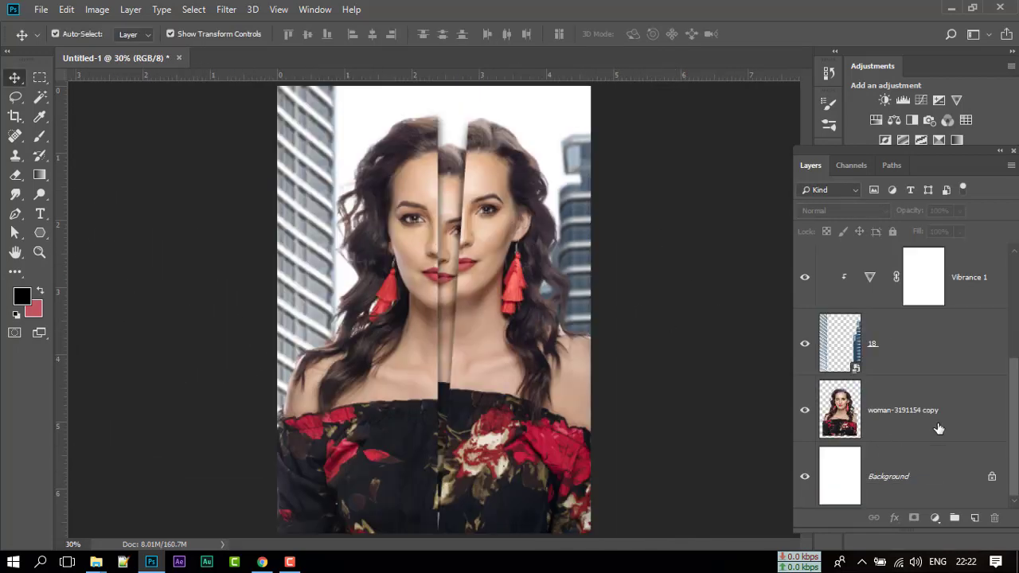
Add an unclipped Color Balance adjustment above layer 18 with Yellow–Blue at +95
click(888, 348)
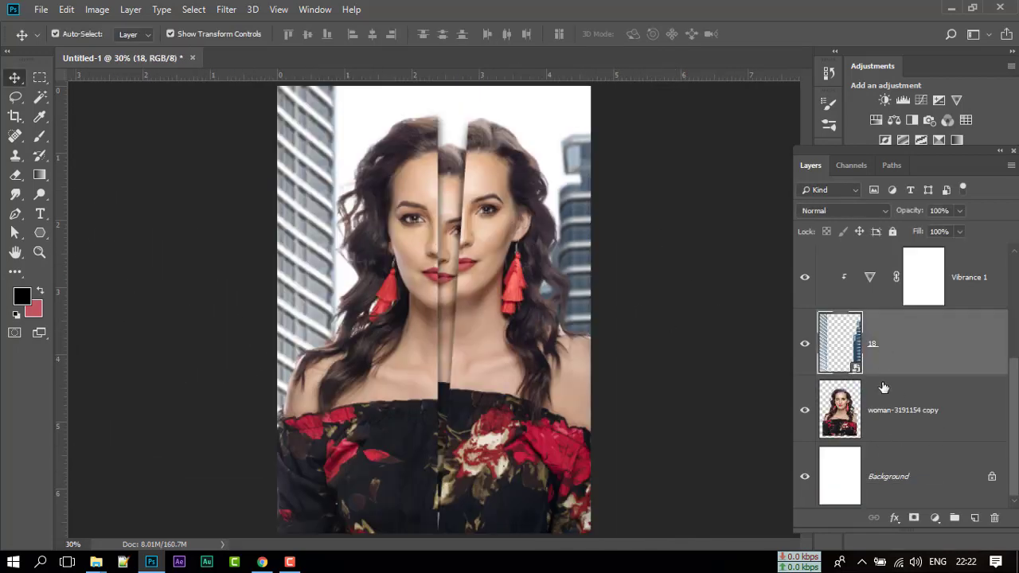
click(935, 517)
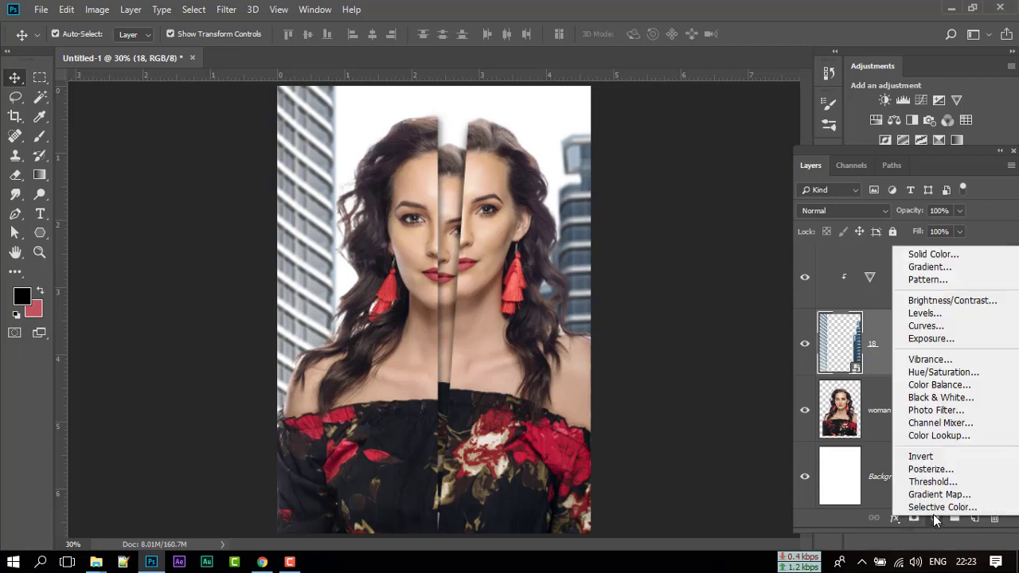
click(939, 385)
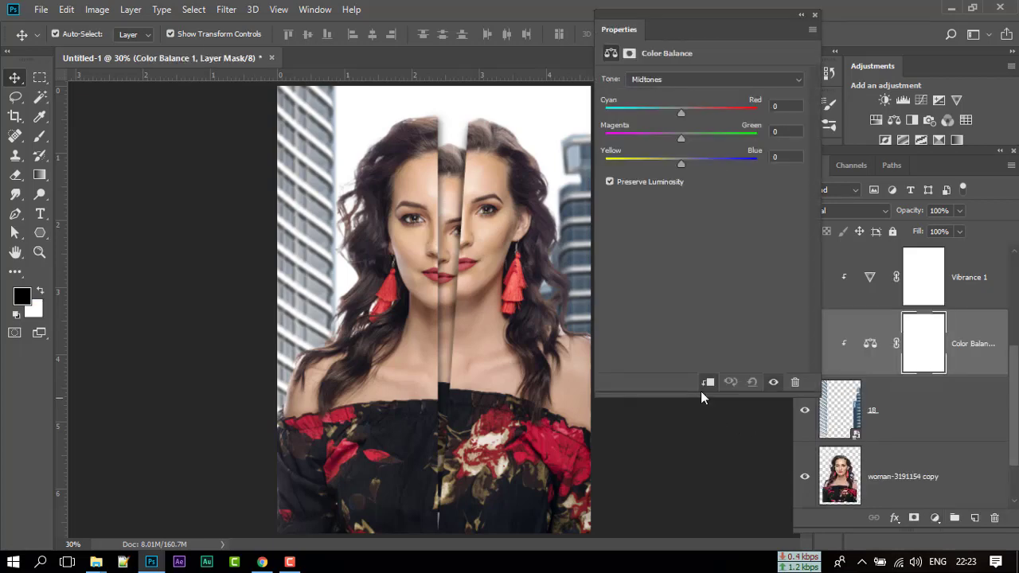
click(709, 383)
drag(681, 164, 753, 165)
drag(680, 112, 715, 145)
click(796, 341)
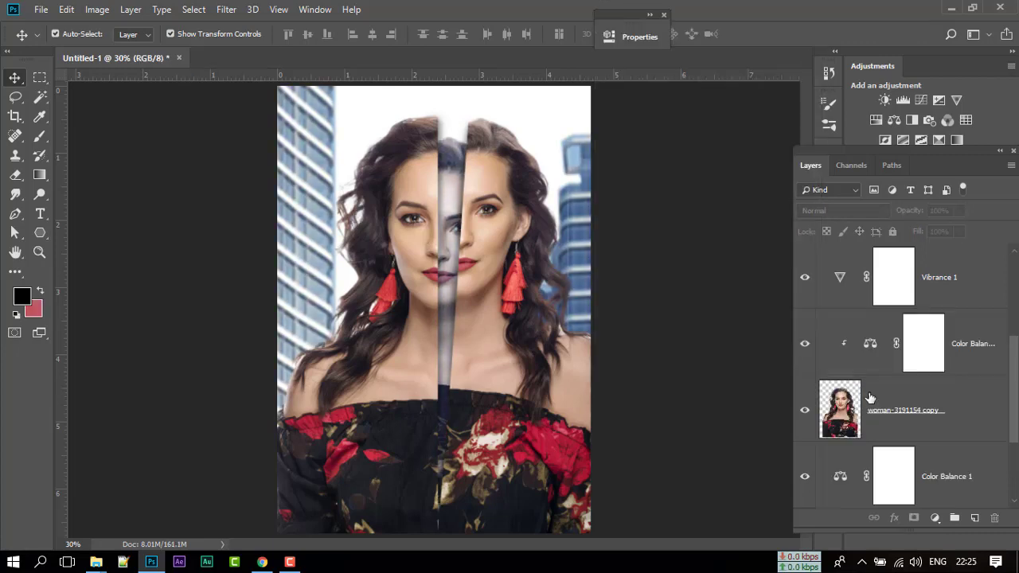
Group Layer 1 and woman-3191154 copy 2 into a group named Pic
click(906, 398)
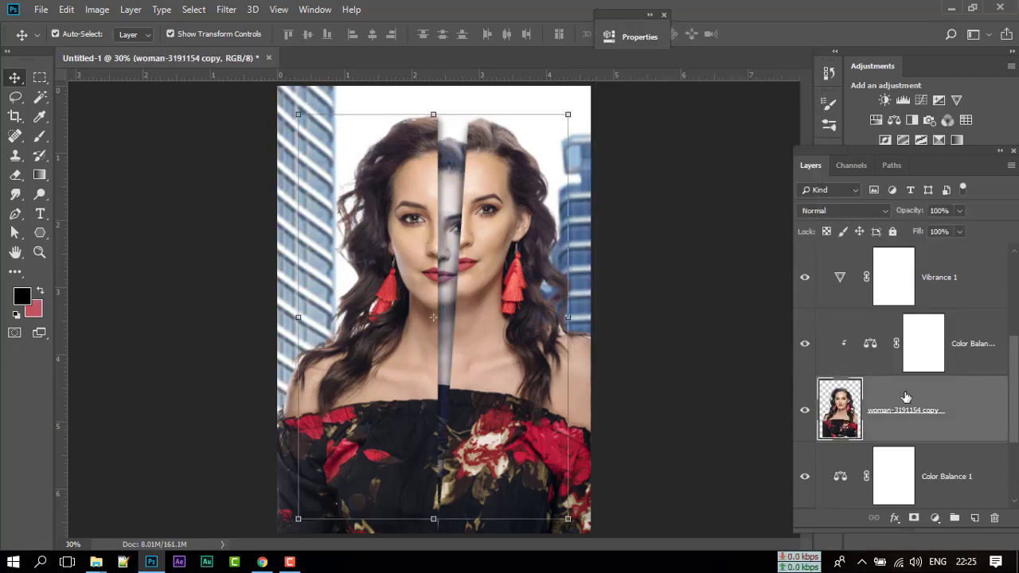
scroll(902, 392, up, 3)
click(914, 290)
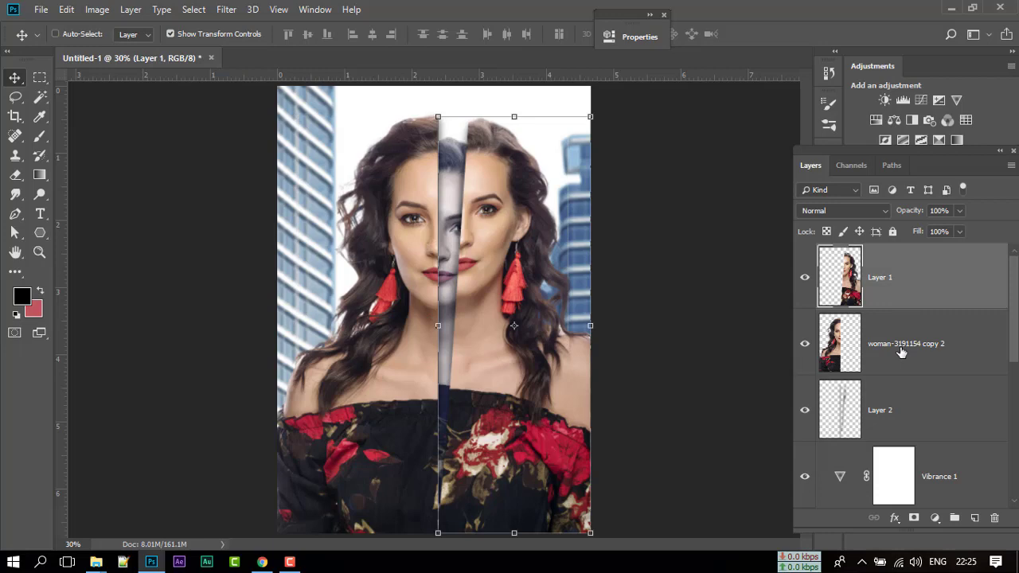
shift+click(904, 356)
click(956, 519)
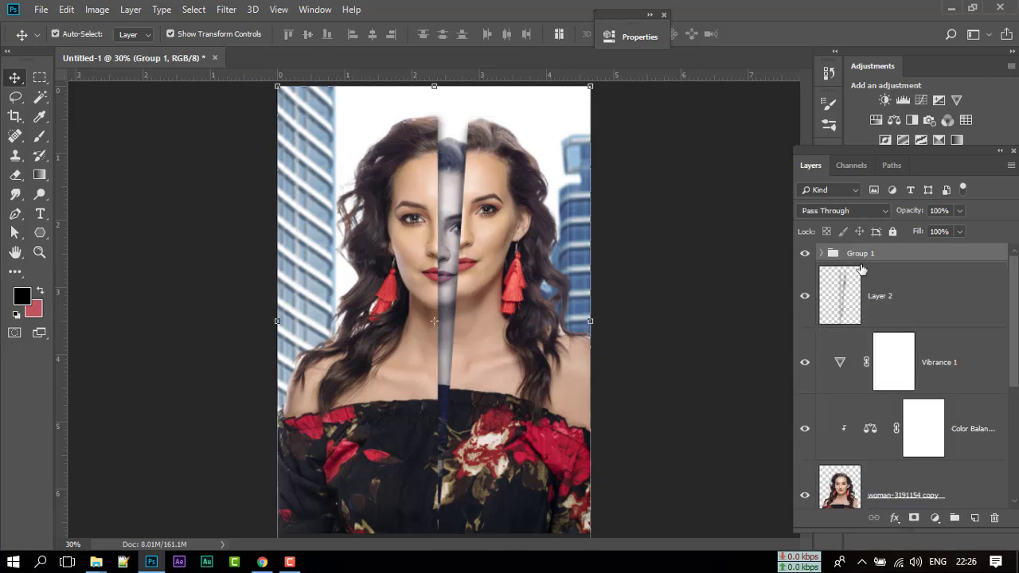
double_click(868, 253)
text(Pic)
key(Return)
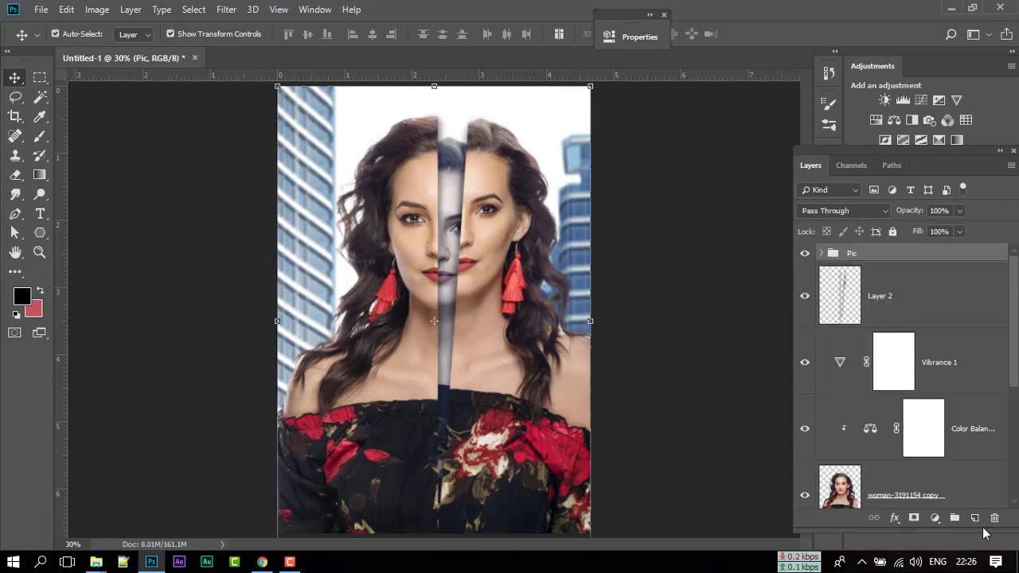
Add a clipped Color Balance adjustment with midtones Cyan–Red -5 and Yellow–Blue +3
click(935, 519)
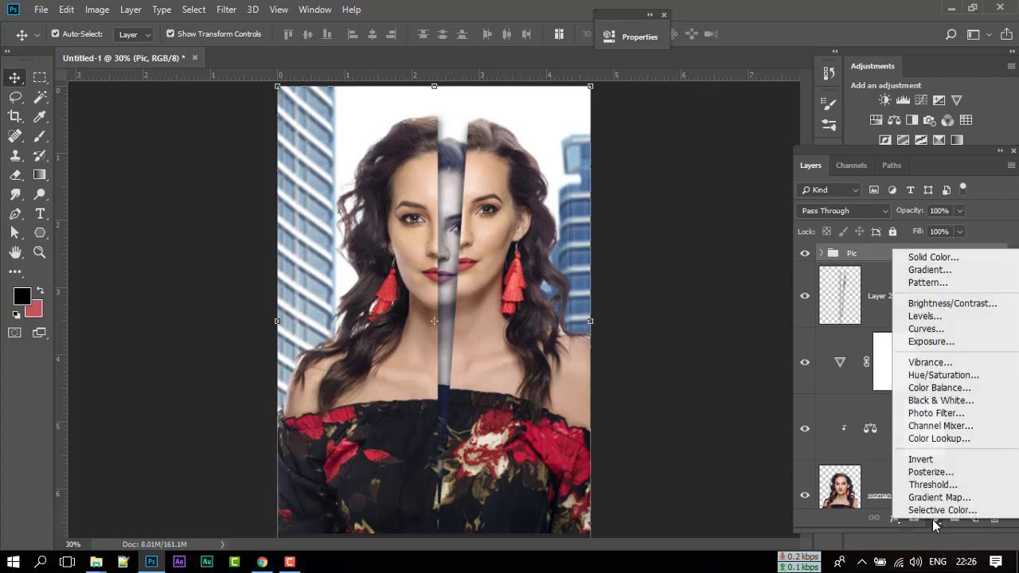
click(941, 388)
drag(475, 27, 755, 86)
click(758, 444)
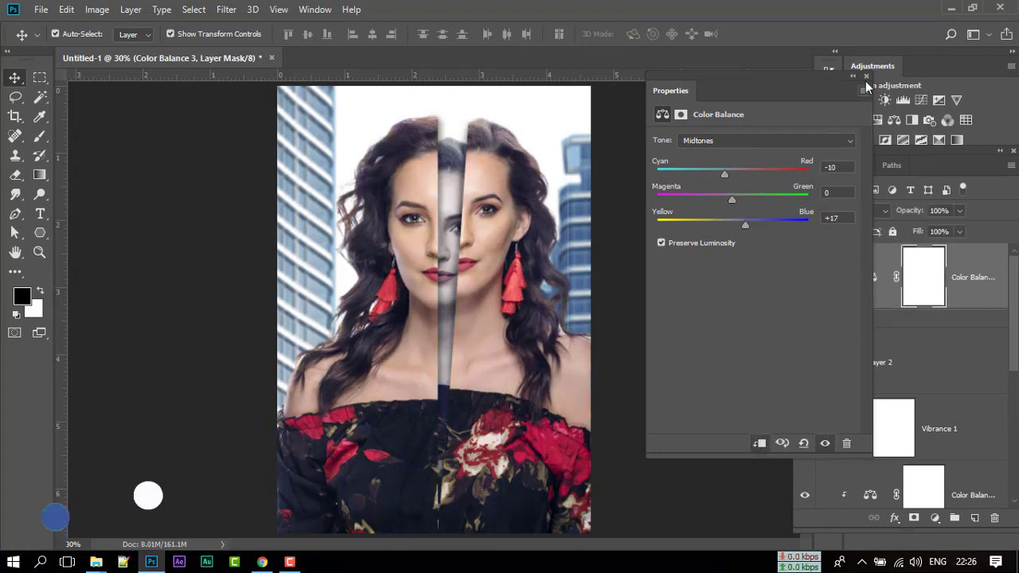
mouse_move(745, 226)
mouse_down()
mouse_move(708, 246)
mouse_move(739, 229)
mouse_up()
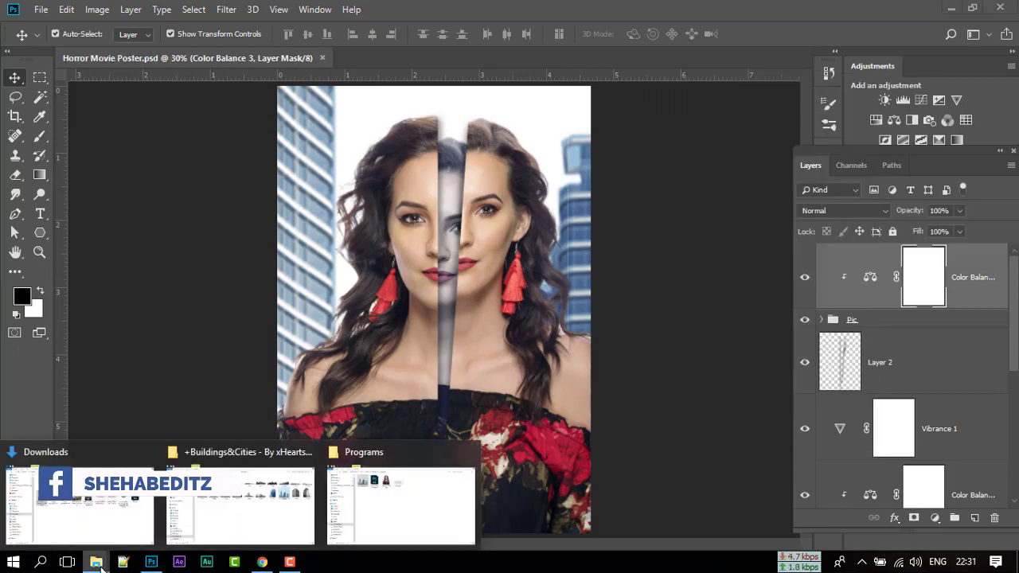
Place title.png on the poster and move the HORROR title to the bottom
click(403, 505)
drag(482, 110, 390, 437)
drag(518, 275, 519, 421)
key(Return)
Tint the title deep red with a clipped, colorized Hue/Saturation at Saturation 100, darker Lightness
click(847, 282)
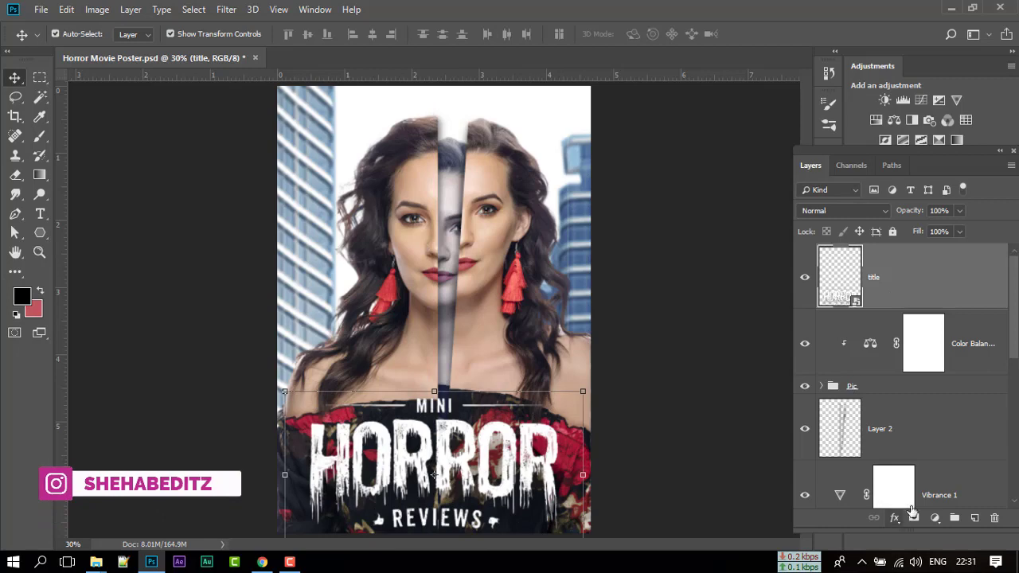
click(935, 518)
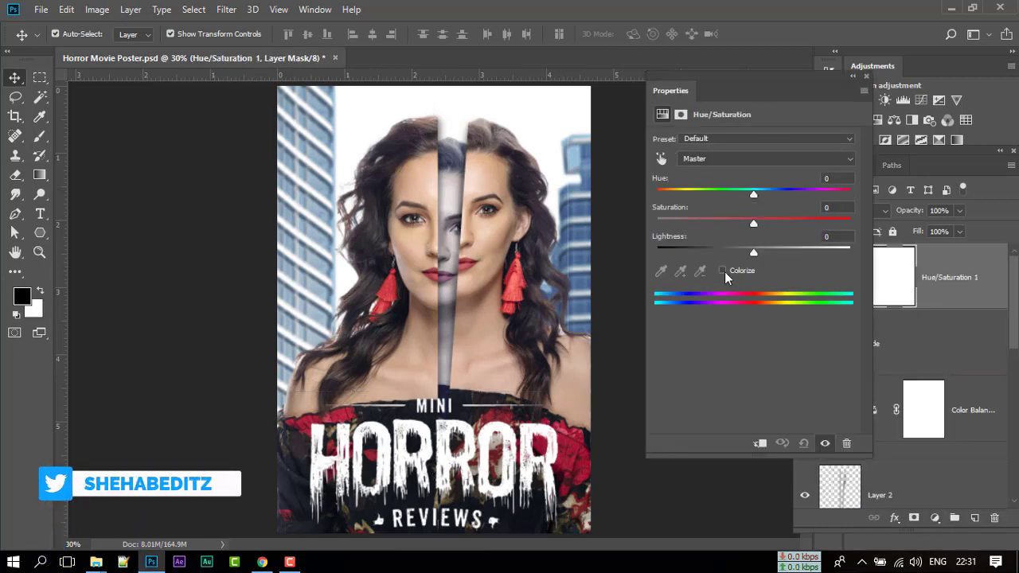
click(722, 270)
click(760, 444)
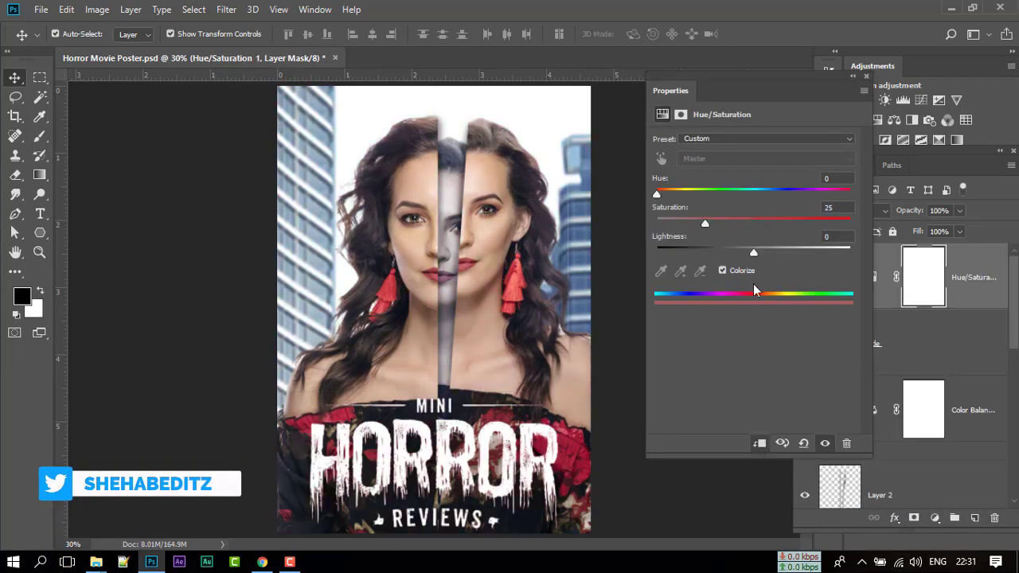
drag(704, 224, 850, 223)
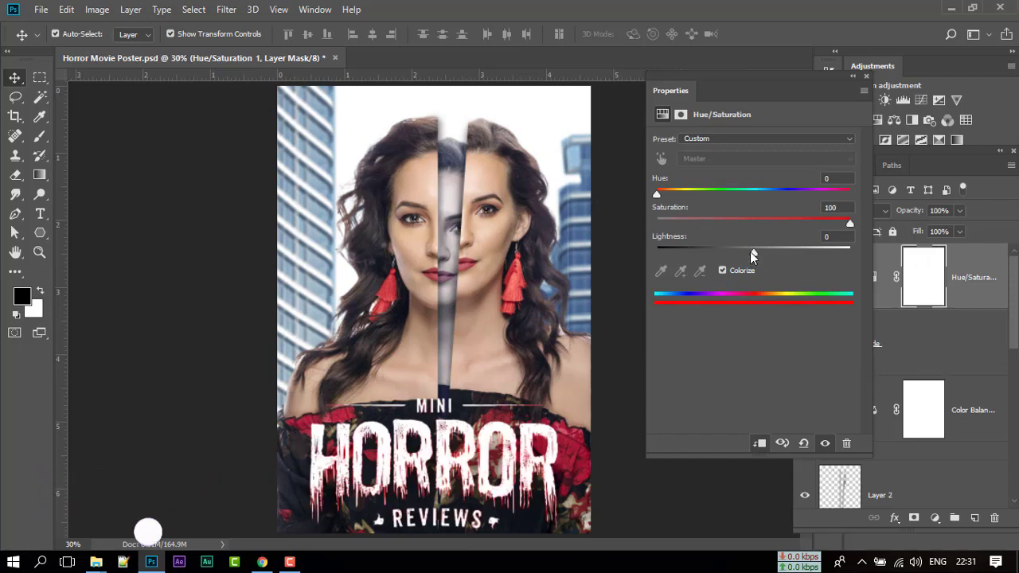
drag(752, 254, 704, 291)
Add a new layer and select a rectangular band across the lower poster behind the title
click(867, 77)
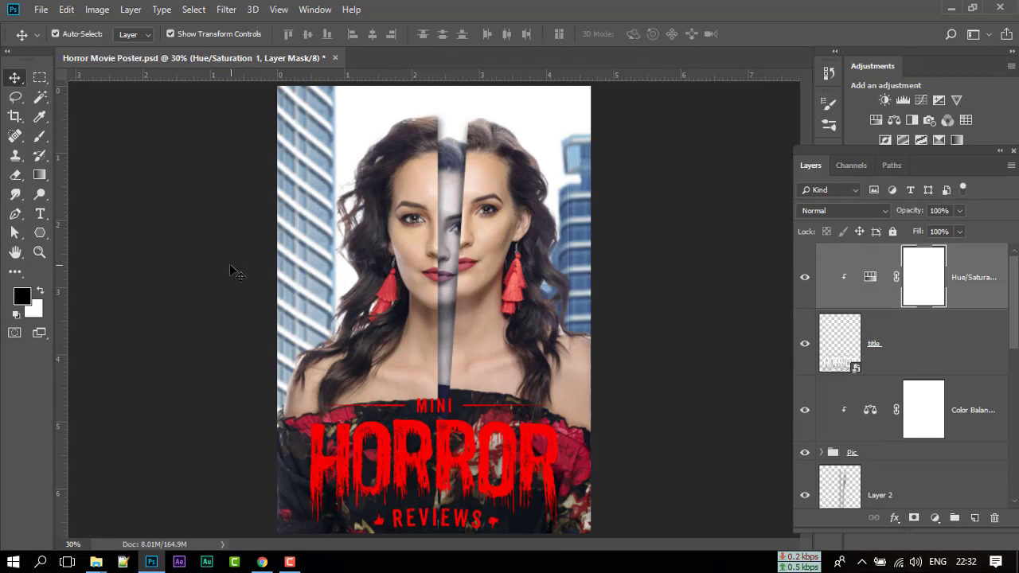
click(929, 417)
key(ctrl+shift+alt+n)
key(m)
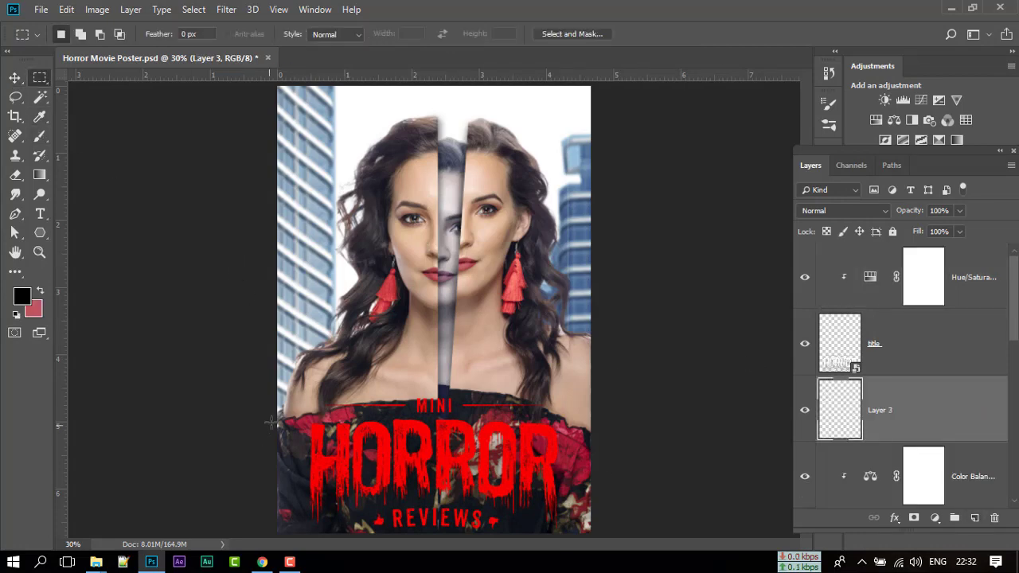
drag(273, 418, 744, 514)
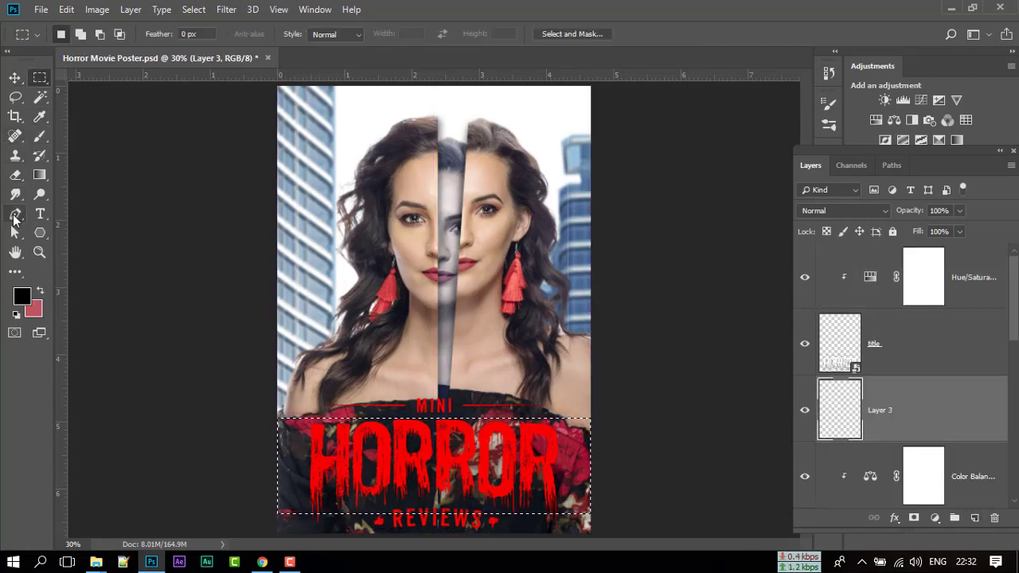
Fill the band with black using the Paint Bucket and lower its Fill
click(40, 117)
click(127, 334)
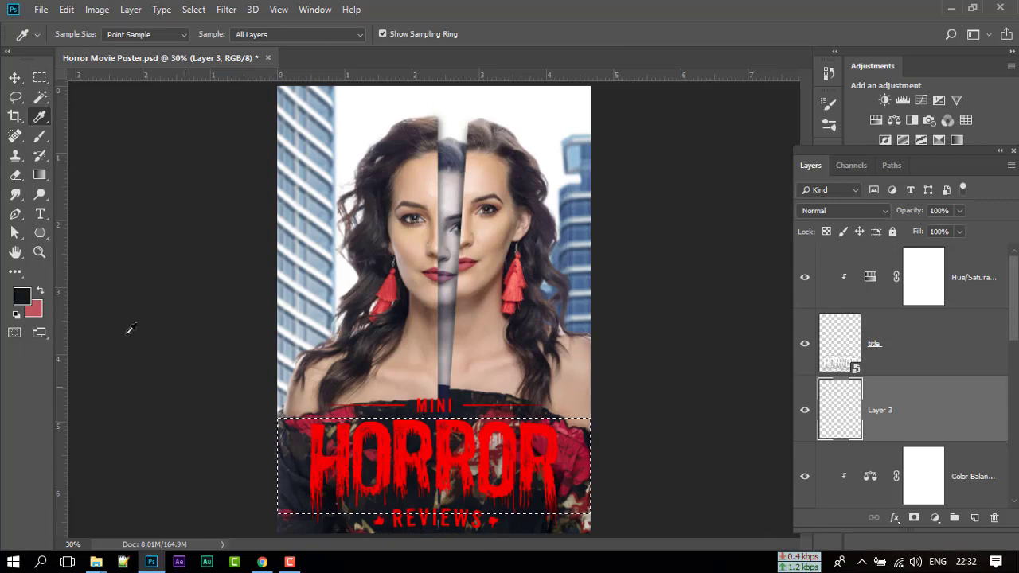
right_click(38, 176)
click(87, 191)
click(22, 297)
click(853, 268)
click(446, 478)
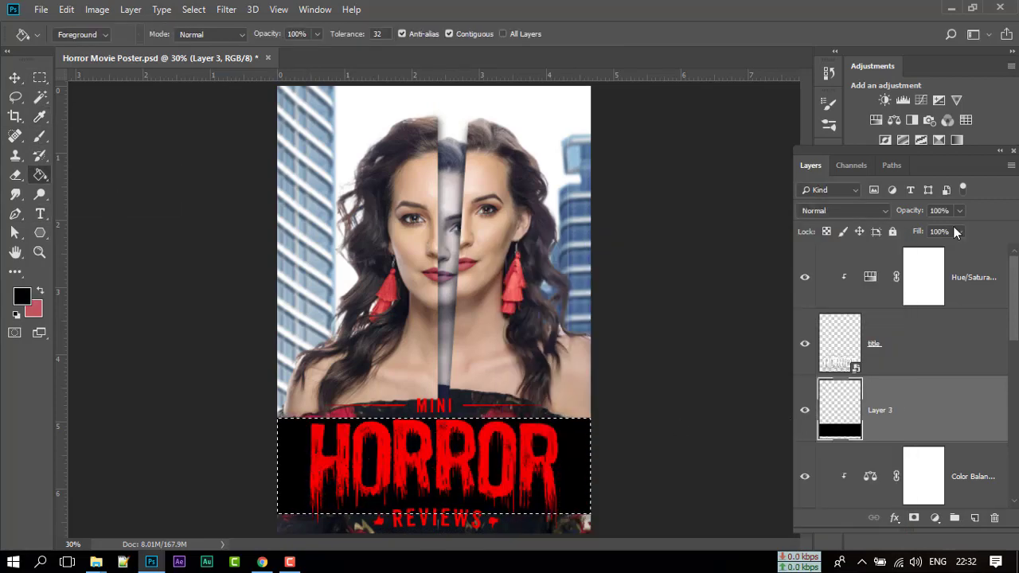
drag(958, 232, 916, 228)
Set up a soft brush at size 300 on Layer 3
click(14, 78)
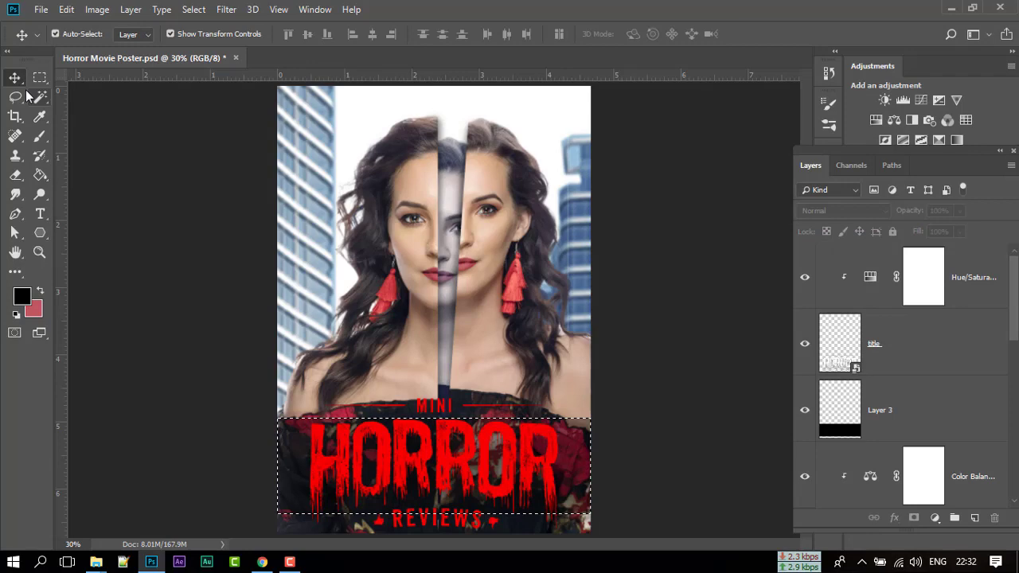
click(851, 414)
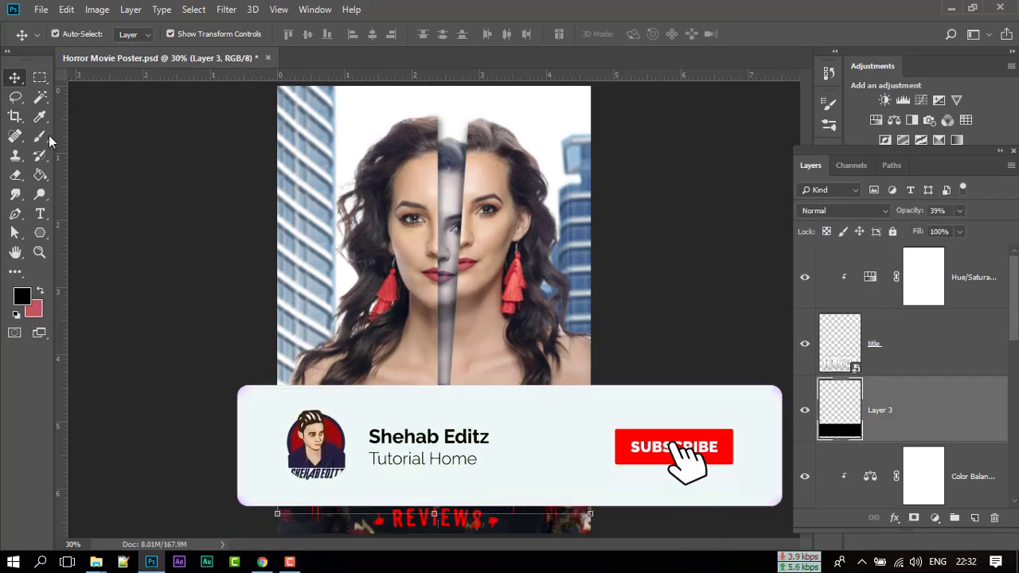
click(41, 136)
right_click(104, 137)
double_click(85, 200)
click(313, 34)
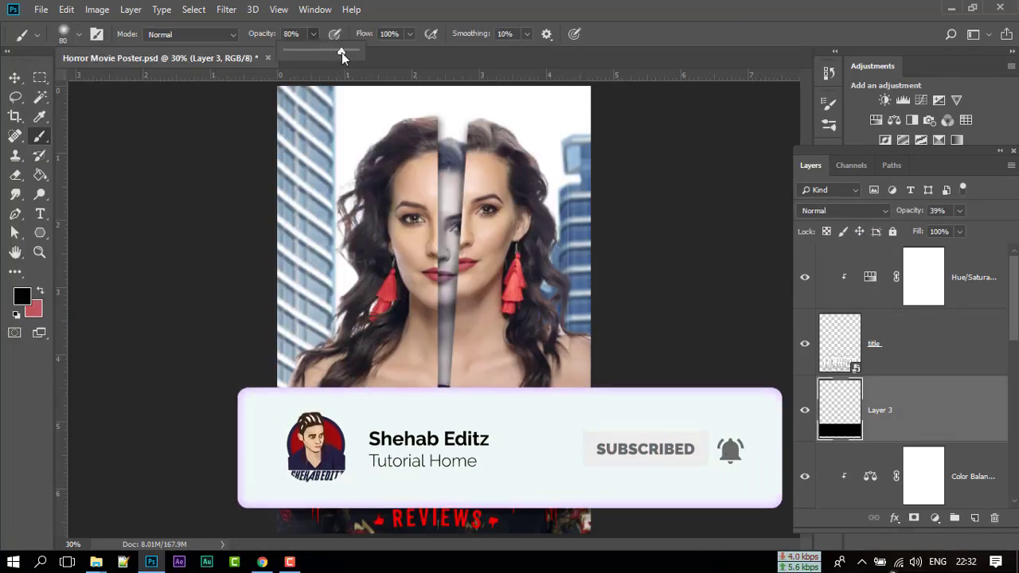
key(bracketright)
key(bracketright)
key(bracketright)
key(bracketright)
key(bracketright)
key(bracketright)
key(bracketright)
key(bracketright)
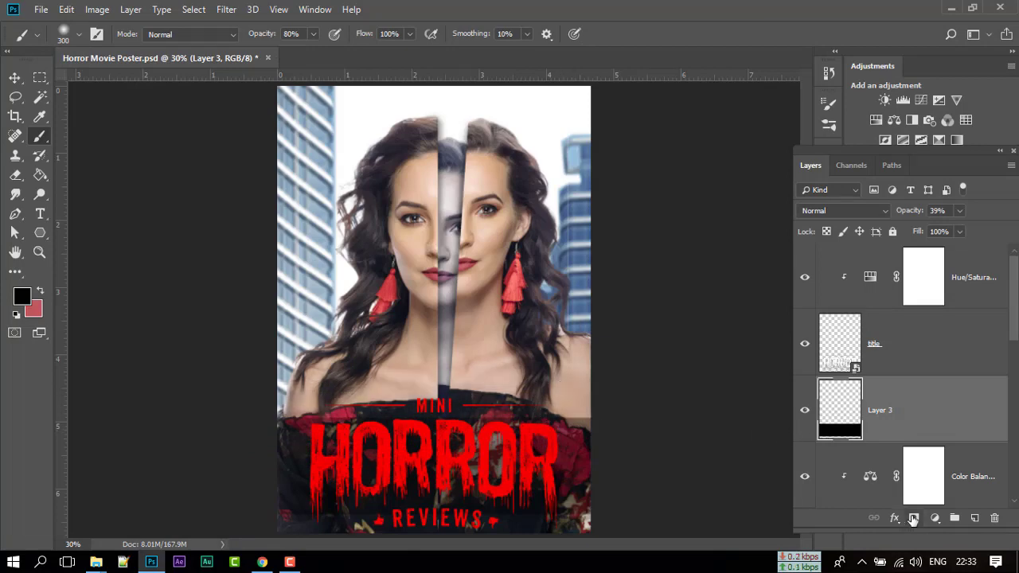
Mask Layer 3, fade the band's lower edges, and set its opacity to 60%
click(913, 519)
drag(557, 422, 610, 505)
drag(287, 430, 252, 481)
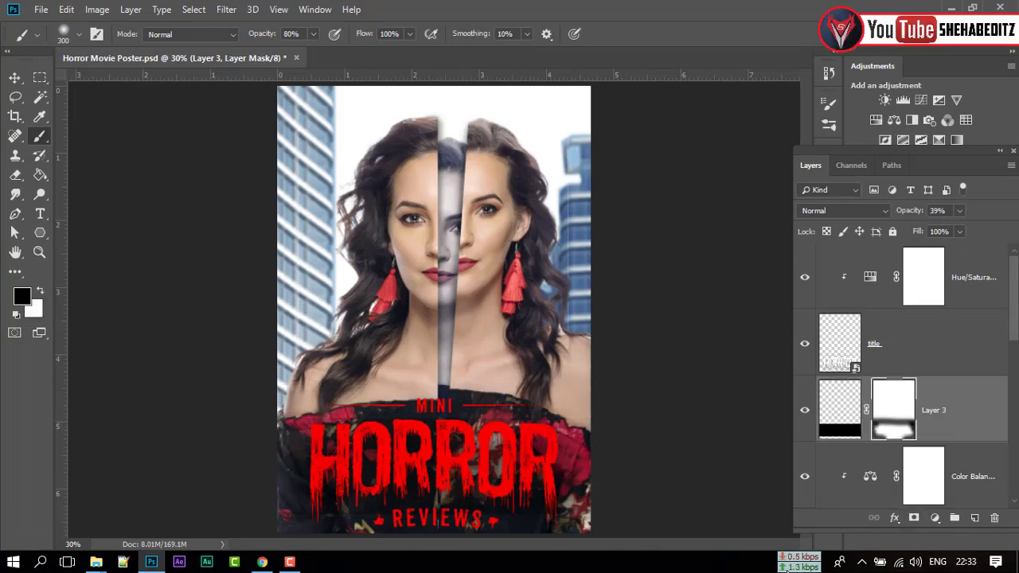
drag(959, 210, 976, 231)
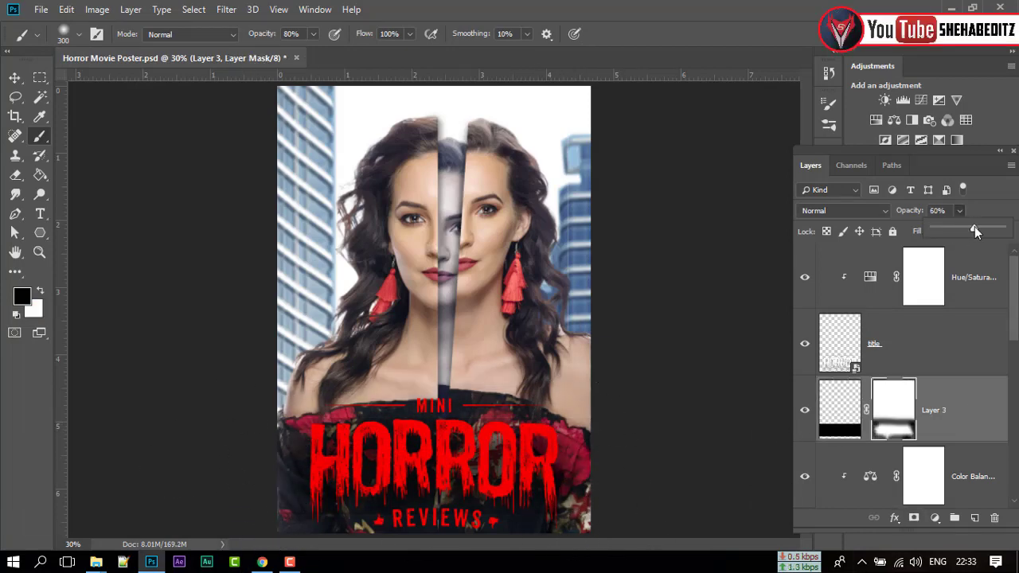
key(v)
click(607, 438)
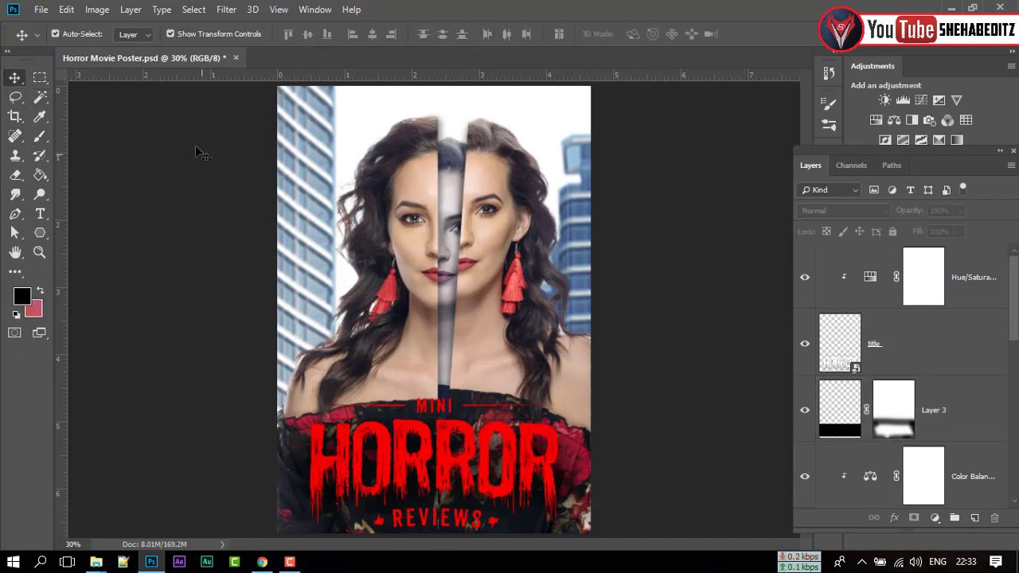
Begin Save As for Horror Movie Poster.jpg with JPEG chosen as the format
click(41, 9)
click(48, 178)
click(398, 393)
click(237, 252)
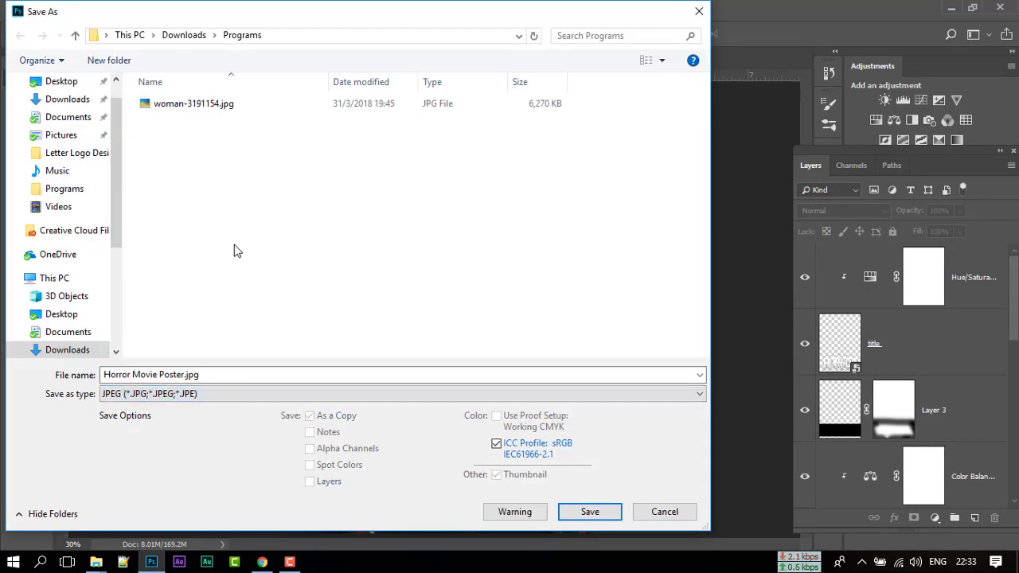